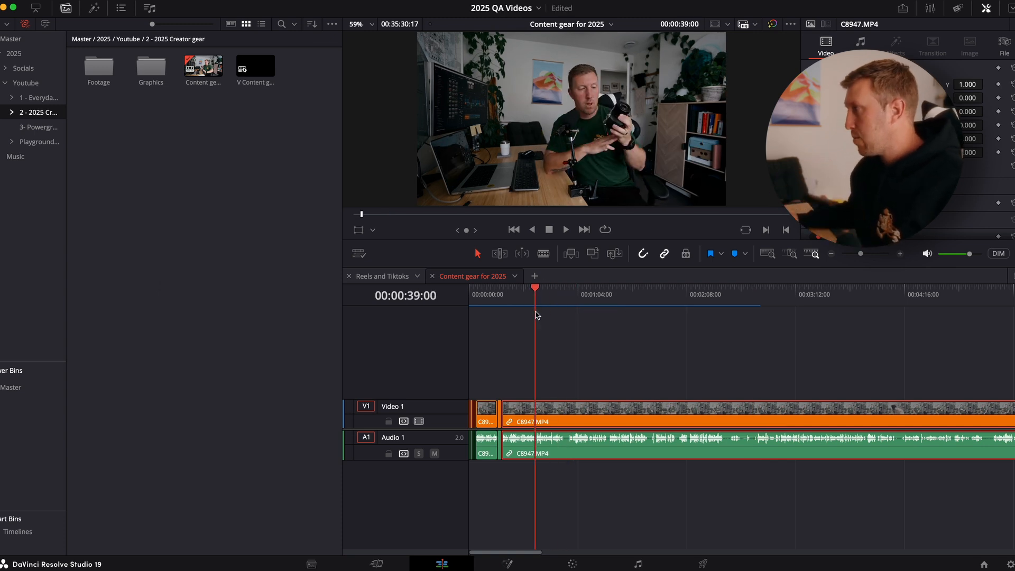
Try splitting the long C8947.MP4 clip at 00:00:38:17 and undo the split
{"action": "key", "text": "w"}
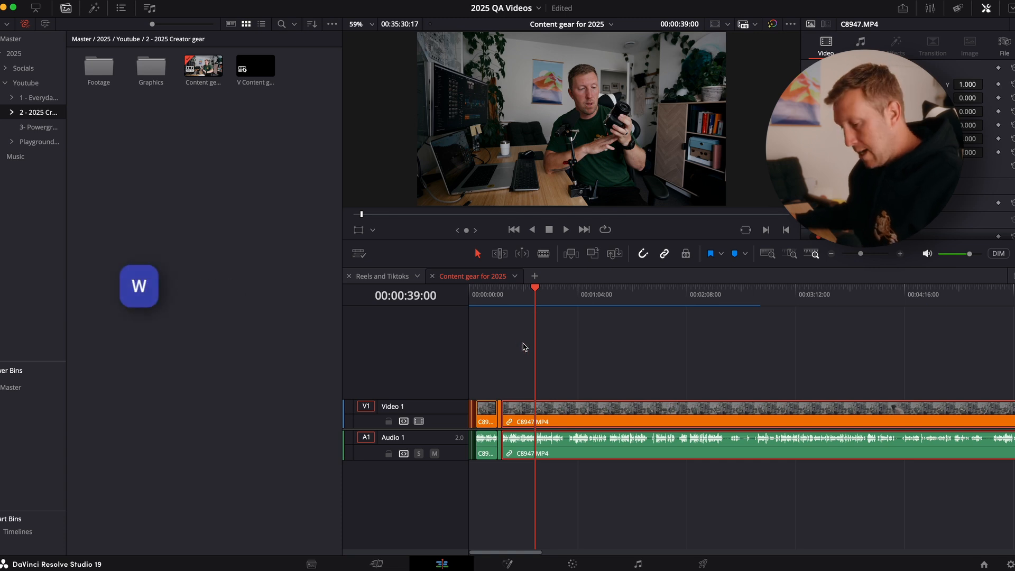
{"action": "left_click", "coordinate": [535, 294]}
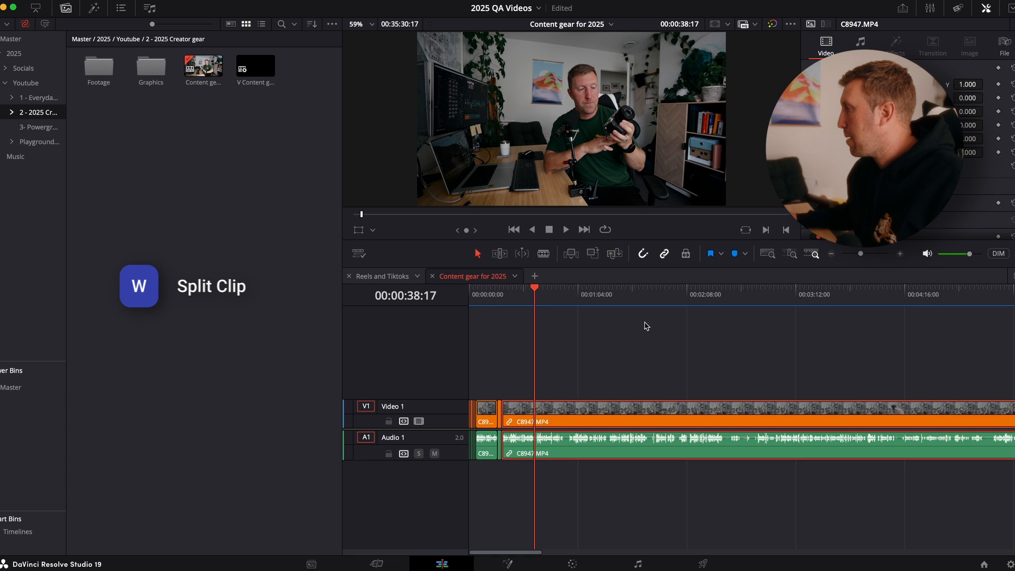
{"action": "key", "text": "w"}
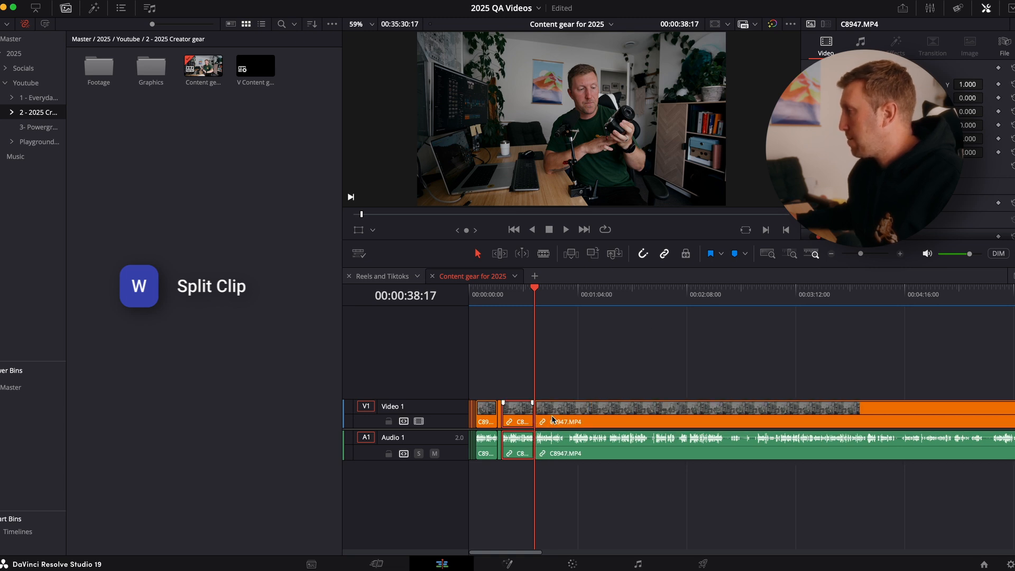
{"action": "key", "text": "ctrl+z"}
Split the long C8947.MP4 clip at about 00:01:46 and ripple trim the first part's end back to 00:01:44:08
{"action": "left_click_drag", "start_coordinate": [582, 389], "coordinate": [651, 293]}
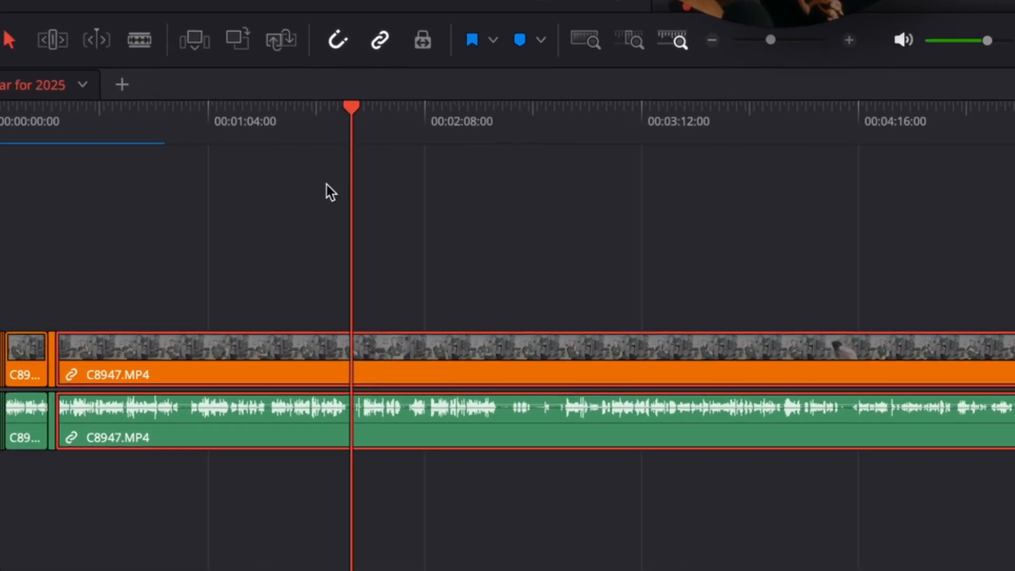
{"action": "key", "text": "super+b"}
{"action": "scroll", "coordinate": [369, 302], "scroll_direction": "up", "scroll_amount": 4}
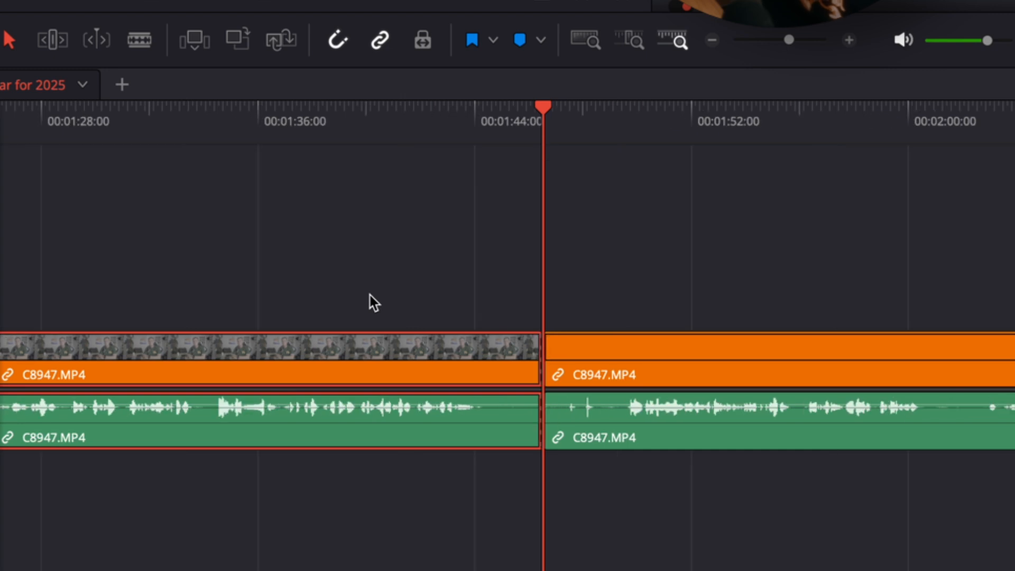
{"action": "key", "text": "j"}
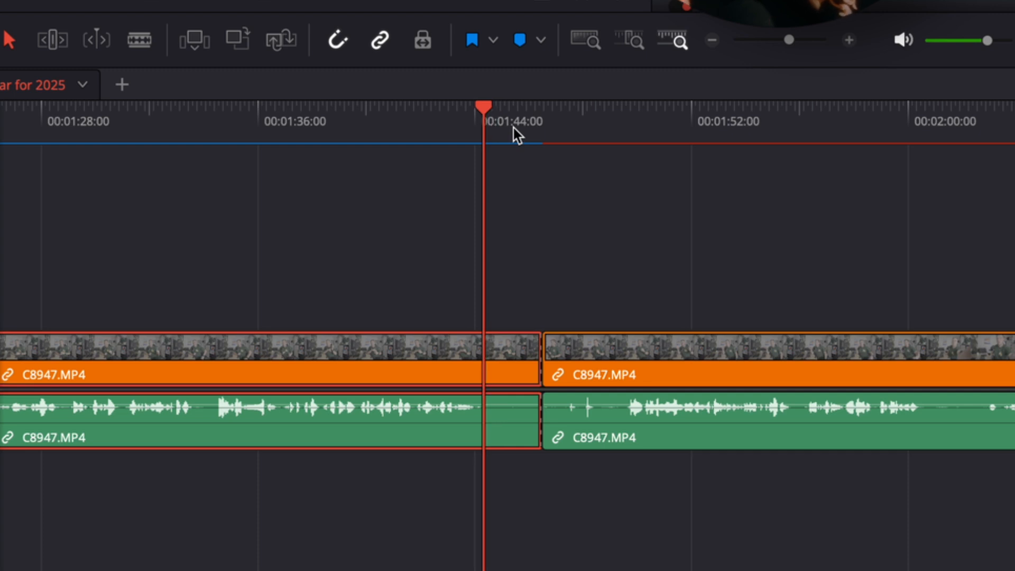
{"action": "key", "text": "e"}
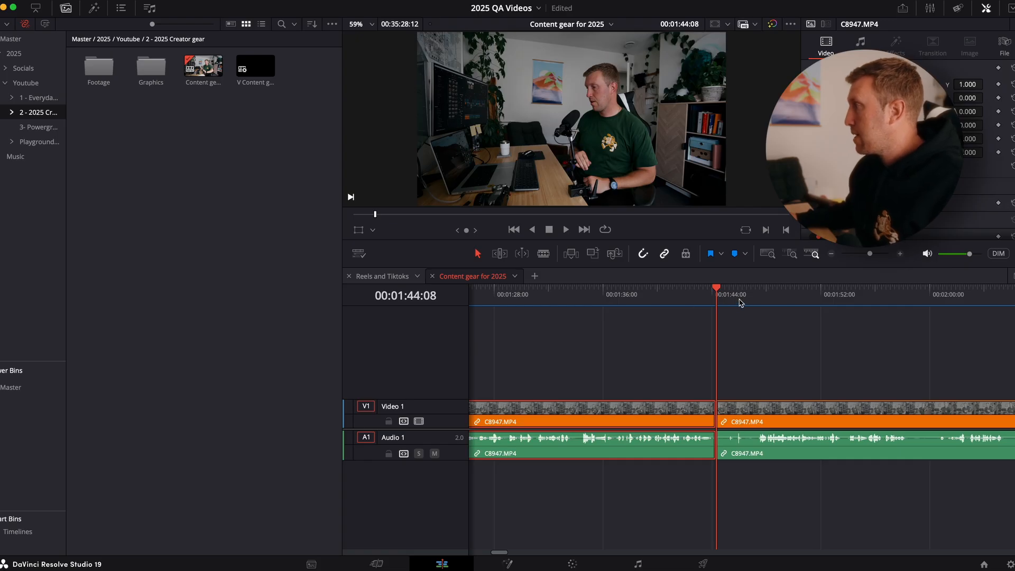
Place the playhead at 00:01:45:23 and examine the timeline both as a whole and close up around that point
{"action": "left_click", "coordinate": [739, 303]}
{"action": "scroll", "coordinate": [740, 302], "scroll_direction": "down", "scroll_amount": 5}
{"action": "scroll", "coordinate": [740, 303], "scroll_direction": "down", "scroll_amount": 8}
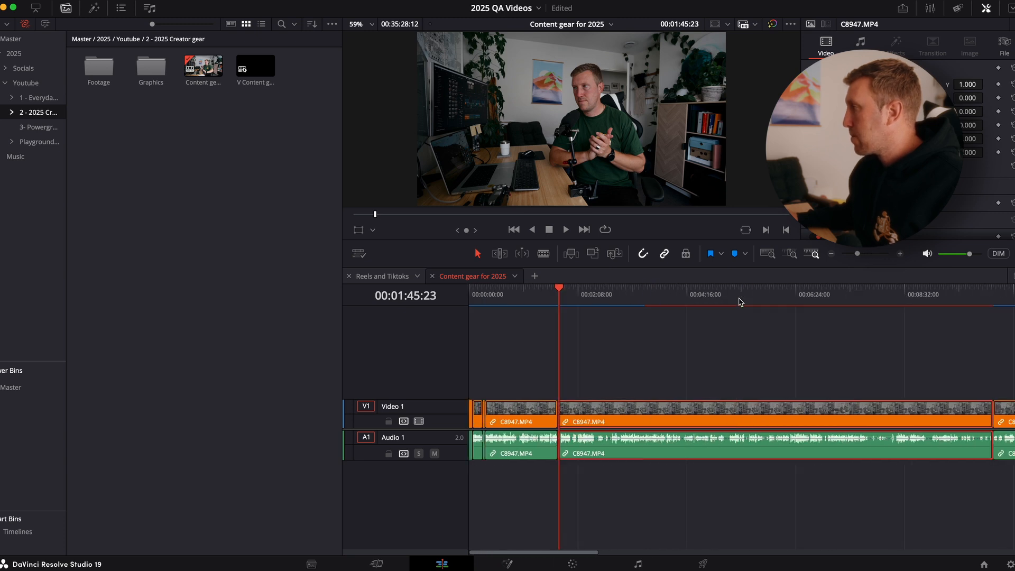
{"action": "key", "text": "a"}
{"action": "key", "text": "a"}
{"action": "key", "text": "s"}
{"action": "key", "text": "s"}
{"action": "key", "text": "s"}
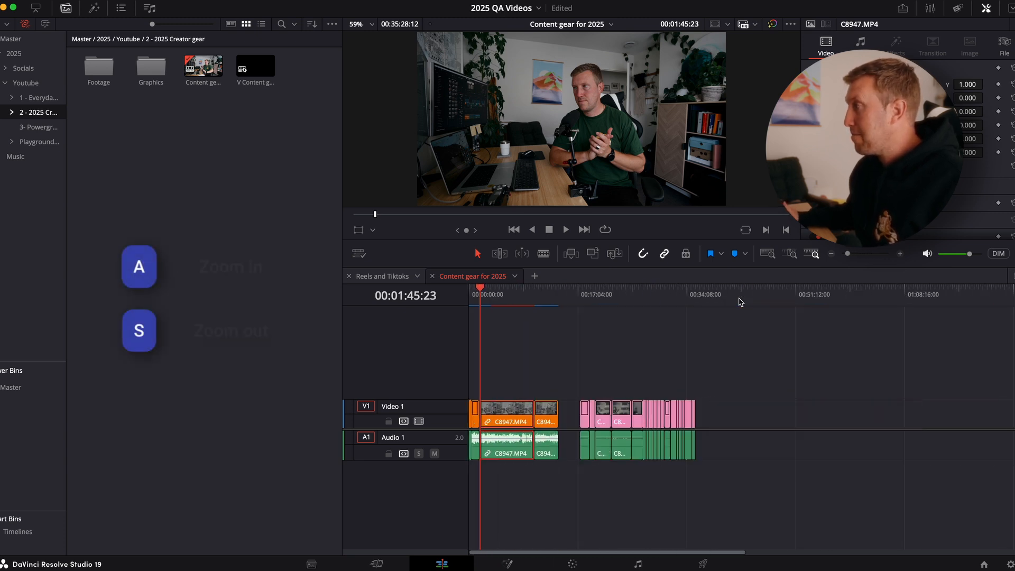
{"action": "key", "text": "a"}
{"action": "key", "text": "a"}
{"action": "key", "text": "a"}
{"action": "key", "text": "a"}
{"action": "key", "text": "a"}
{"action": "key", "text": "a"}
{"action": "key", "text": "a"}
{"action": "key", "text": "a"}
{"action": "key", "text": "a"}
{"action": "key", "text": "a"}
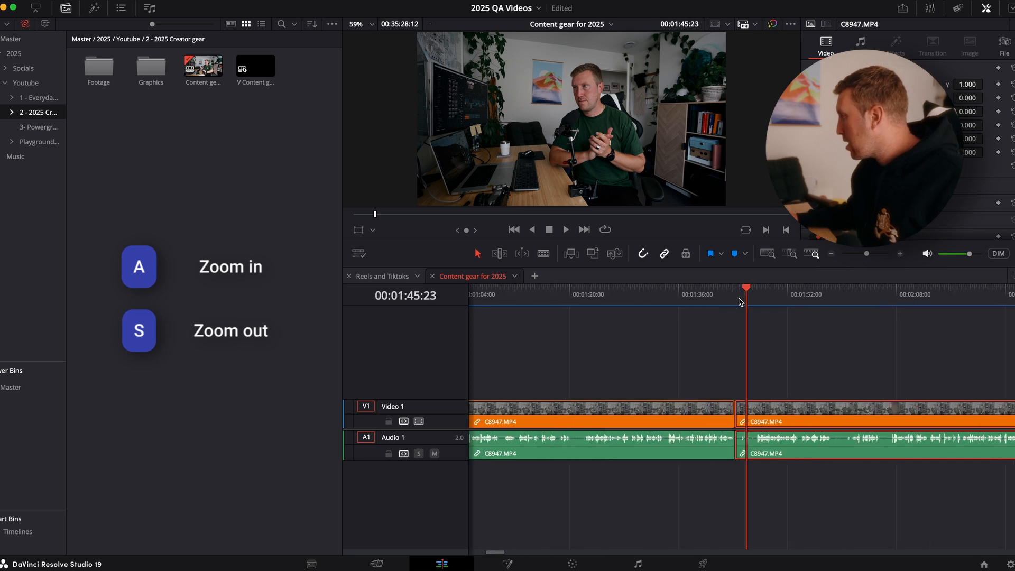
Scrub through the second part of the C8947.MP4 footage and place the playhead at 00:02:56:19
{"action": "scroll", "coordinate": [787, 302], "scroll_direction": "right", "scroll_amount": 4}
{"action": "left_click_drag", "start_coordinate": [675, 295], "coordinate": [815, 298]}
{"action": "key", "text": "s"}
{"action": "key", "text": "s"}
{"action": "key", "text": "s"}
{"action": "left_click_drag", "start_coordinate": [740, 300], "coordinate": [832, 305]}
{"action": "scroll", "coordinate": [799, 309], "scroll_direction": "right", "scroll_amount": 4}
{"action": "key", "text": "s"}
{"action": "scroll", "coordinate": [762, 315], "scroll_direction": "right", "scroll_amount": 6}
{"action": "left_click_drag", "start_coordinate": [764, 315], "coordinate": [851, 308]}
{"action": "scroll", "coordinate": [844, 309], "scroll_direction": "right", "scroll_amount": 10}
{"action": "left_click_drag", "start_coordinate": [710, 303], "coordinate": [619, 303]}
{"action": "scroll", "coordinate": [622, 302], "scroll_direction": "left", "scroll_amount": 10}
{"action": "left_click", "coordinate": [738, 302]}
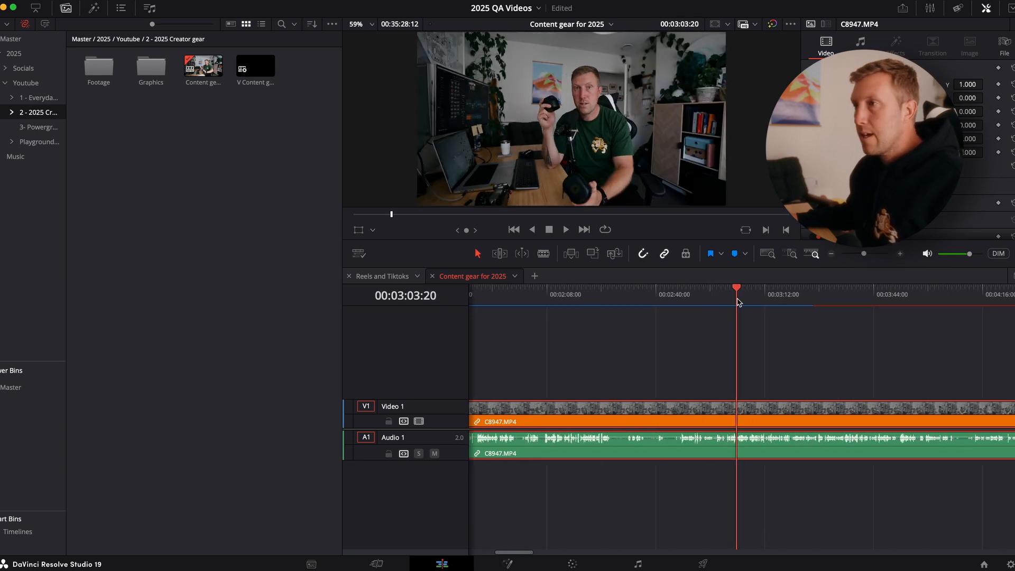
{"action": "scroll", "coordinate": [739, 302], "scroll_direction": "left", "scroll_amount": 1}
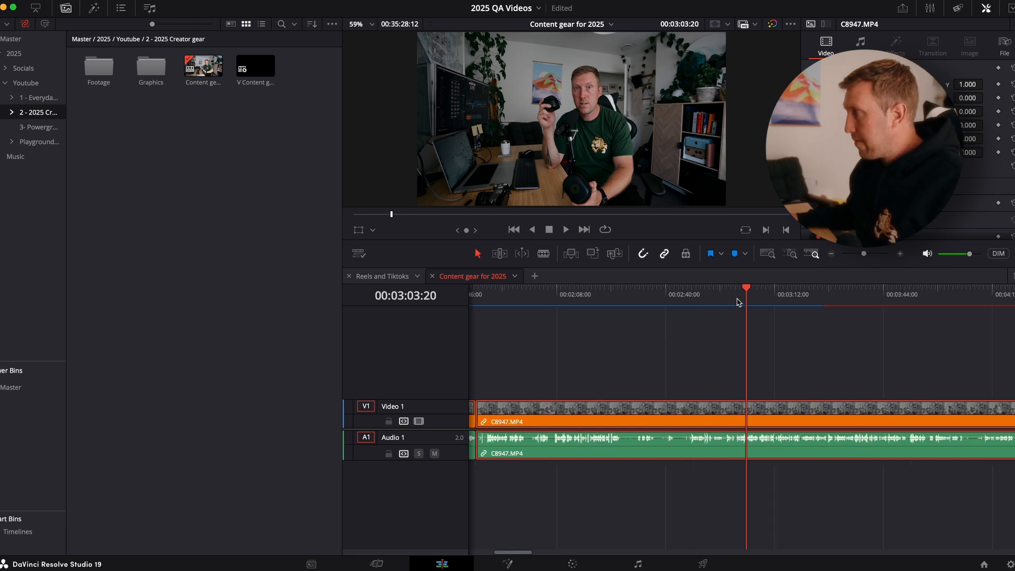
{"action": "left_click", "coordinate": [723, 303]}
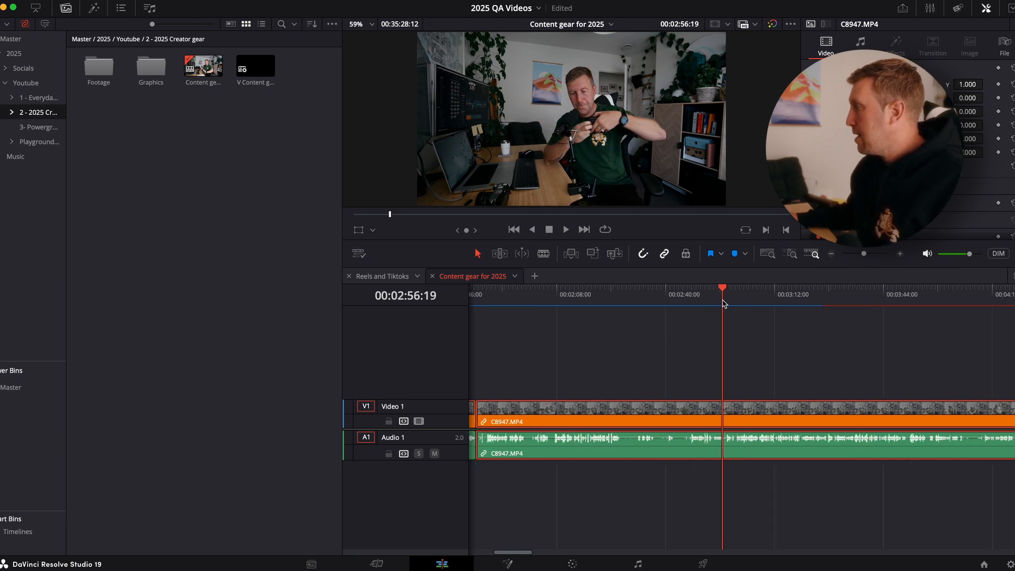
{"action": "key", "text": "f"}
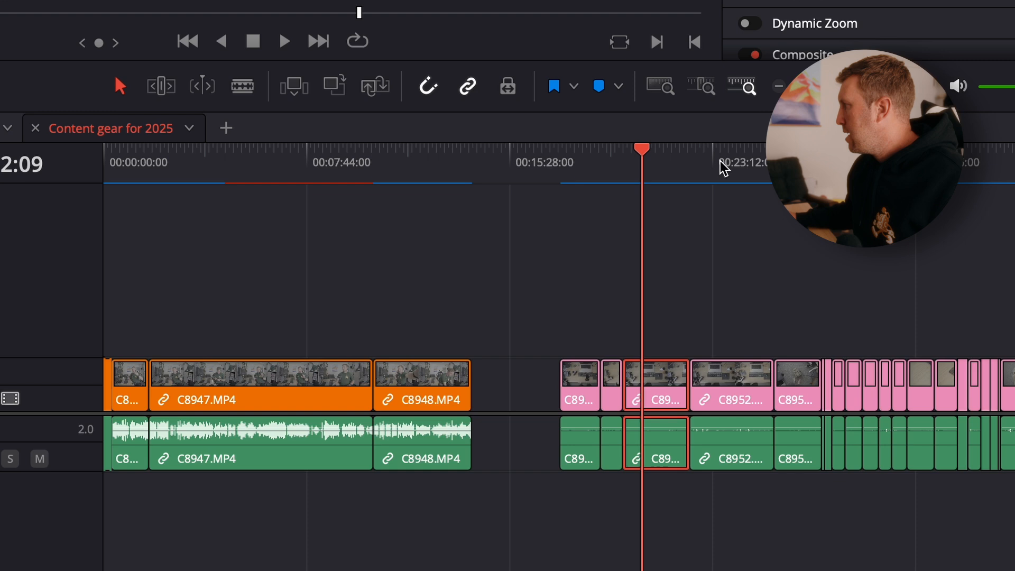
Ripple delete the pink C8953.MP4 clip so the following clips close the gap, and undo the deletion
{"action": "left_click", "coordinate": [717, 162]}
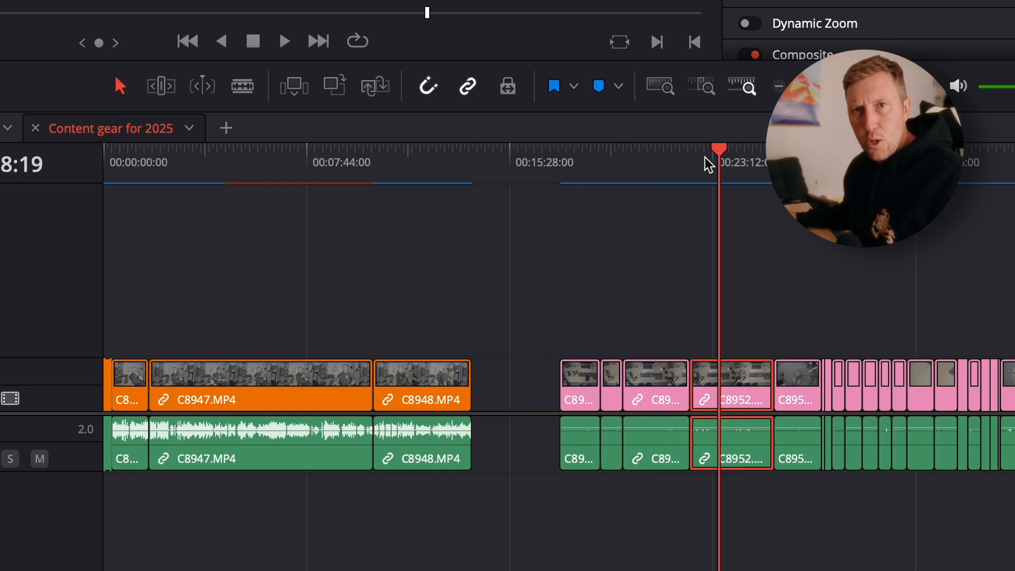
{"action": "left_click_drag", "start_coordinate": [704, 157], "coordinate": [741, 160]}
{"action": "key", "text": "super+equal"}
{"action": "key", "text": "super+equal"}
{"action": "key", "text": "super+equal"}
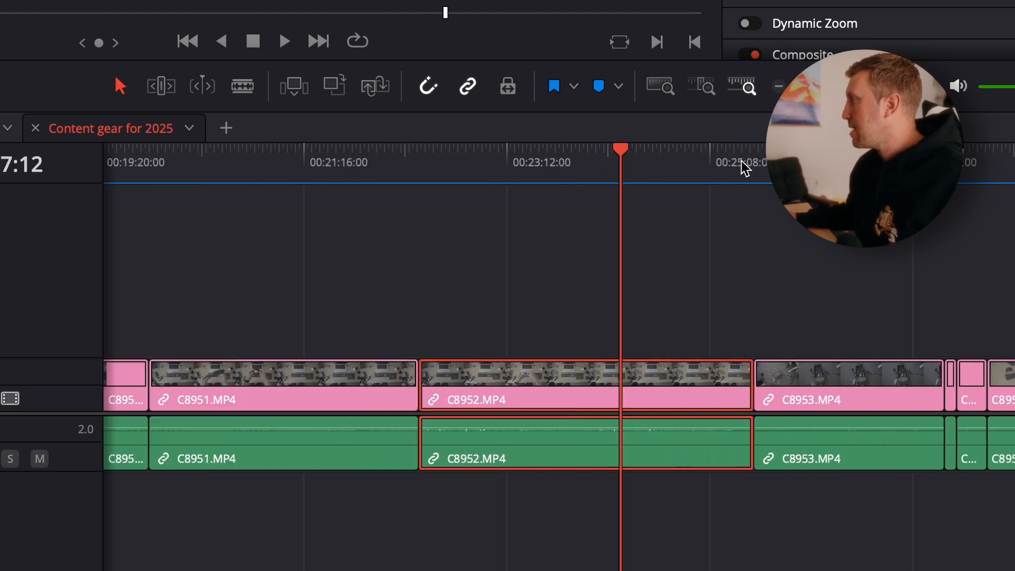
{"action": "left_click", "coordinate": [865, 162]}
{"action": "key", "text": "super+minus"}
{"action": "left_click", "coordinate": [719, 175]}
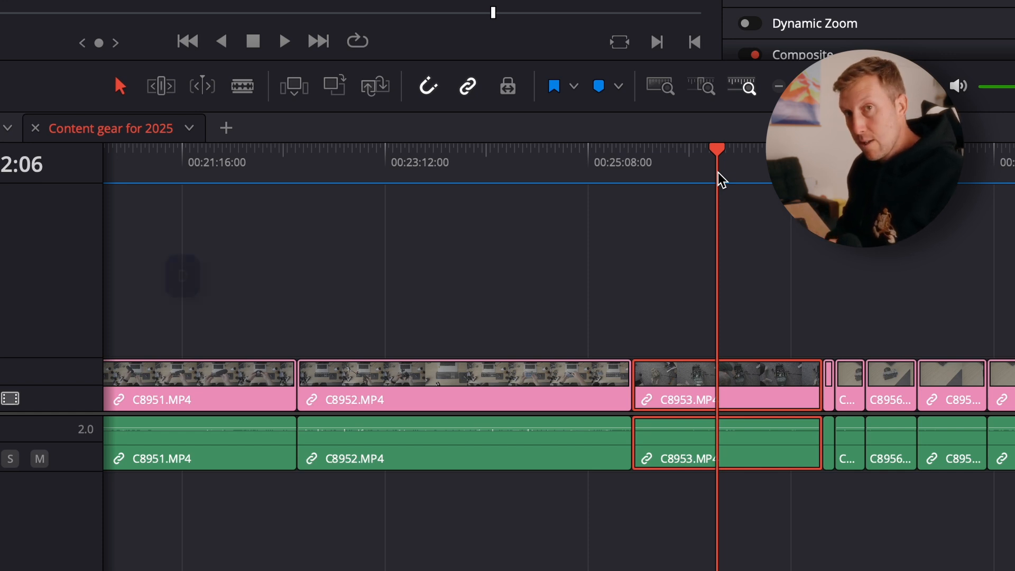
{"action": "key", "text": "d"}
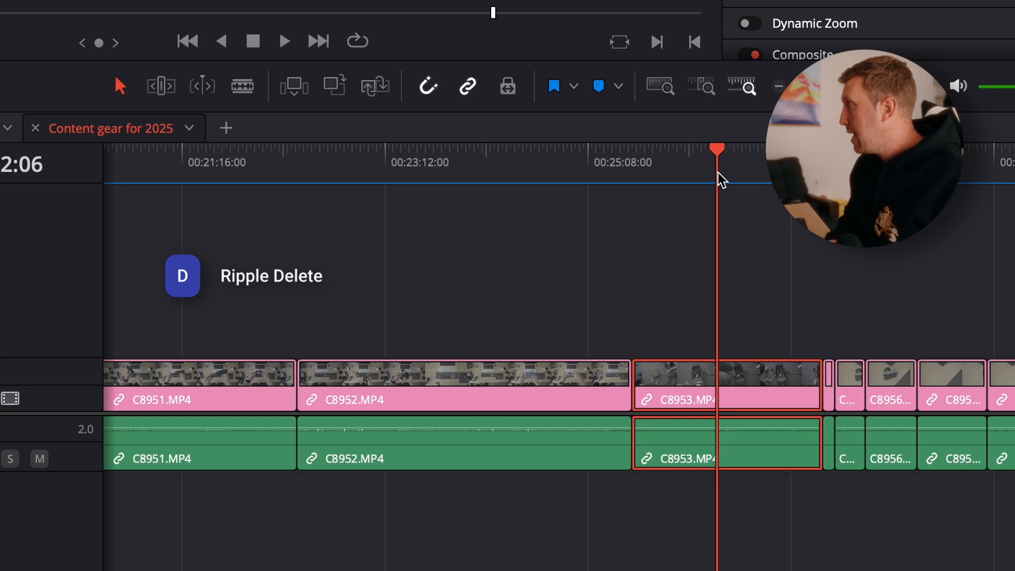
{"action": "key", "text": "d"}
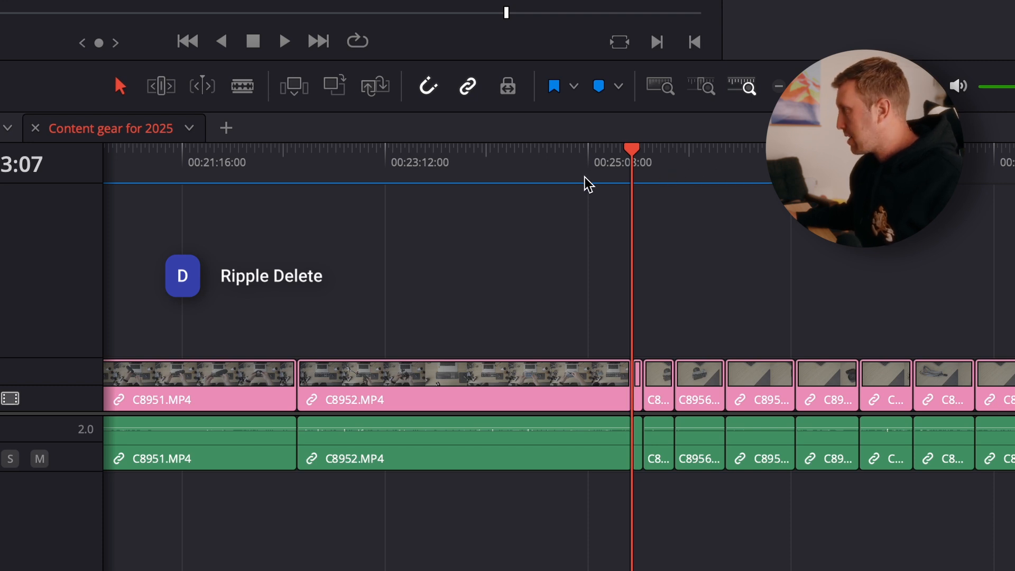
{"action": "key", "text": "ctrl+z"}
Delete the C8953.MP4 clip while leaving its gap in the timeline, and undo the deletion
{"action": "left_click", "coordinate": [371, 196]}
{"action": "left_click_drag", "start_coordinate": [371, 196], "coordinate": [727, 180]}
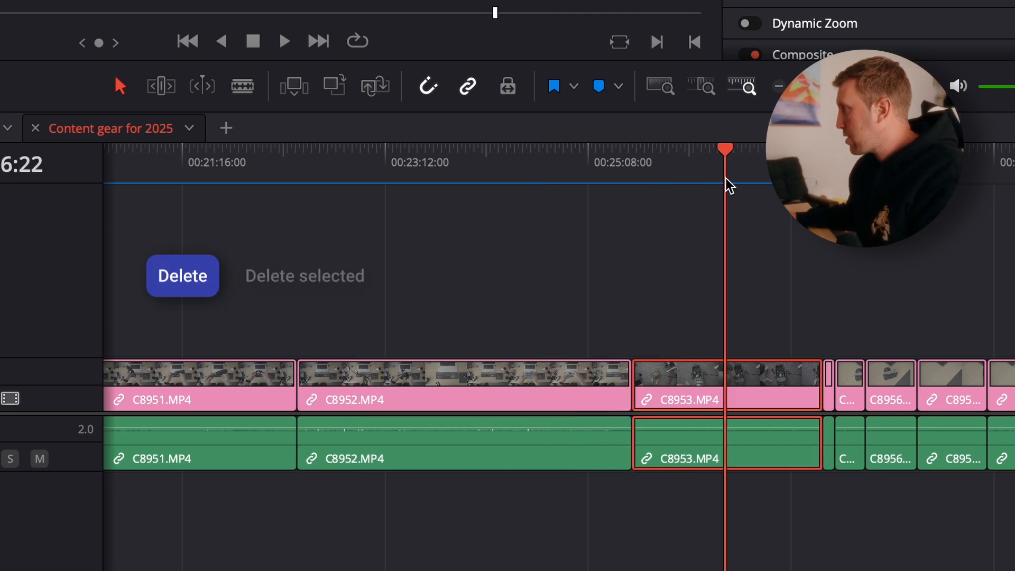
{"action": "key", "text": "Delete"}
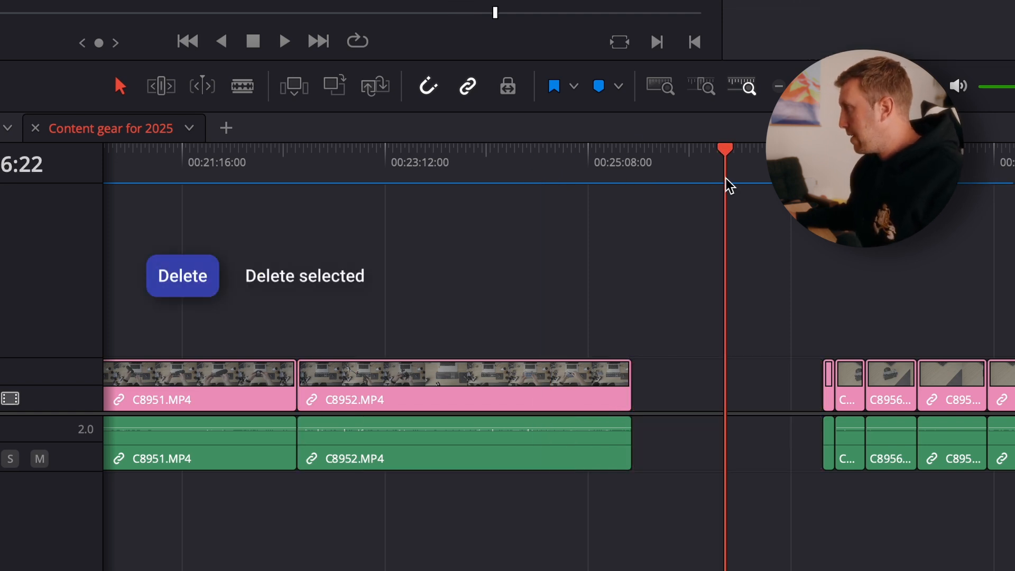
{"action": "key", "text": "ctrl+z"}
Ripple delete the C8952.MP4 clip and undo the deletion
{"action": "left_click_drag", "start_coordinate": [408, 177], "coordinate": [451, 192]}
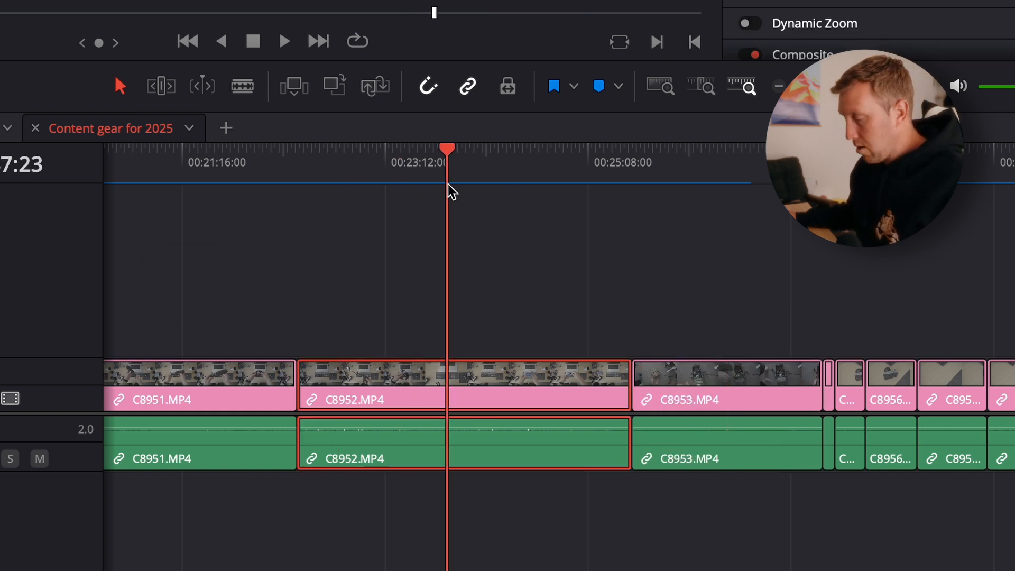
{"action": "key", "text": "Delete"}
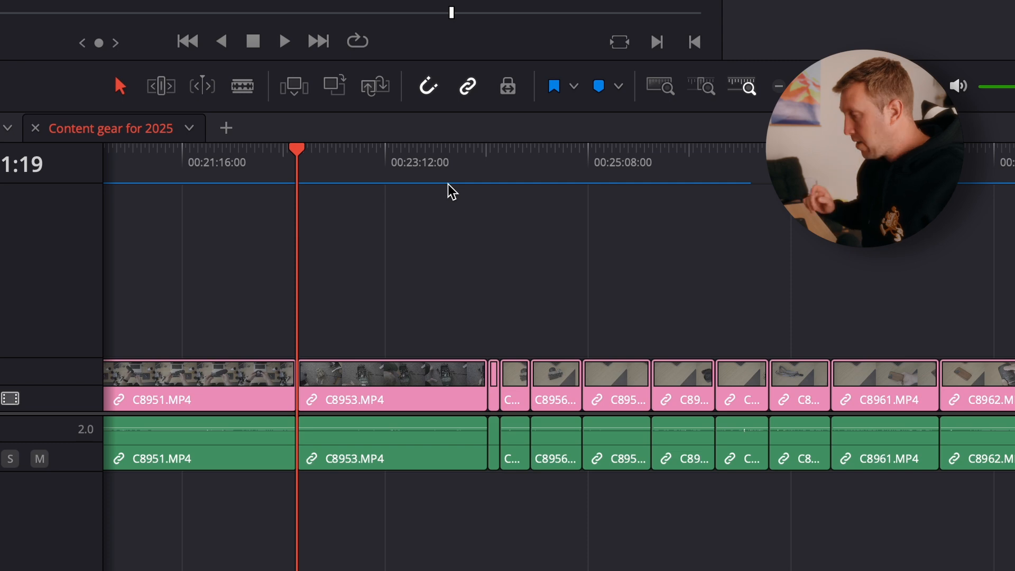
{"action": "key", "text": "ctrl+z"}
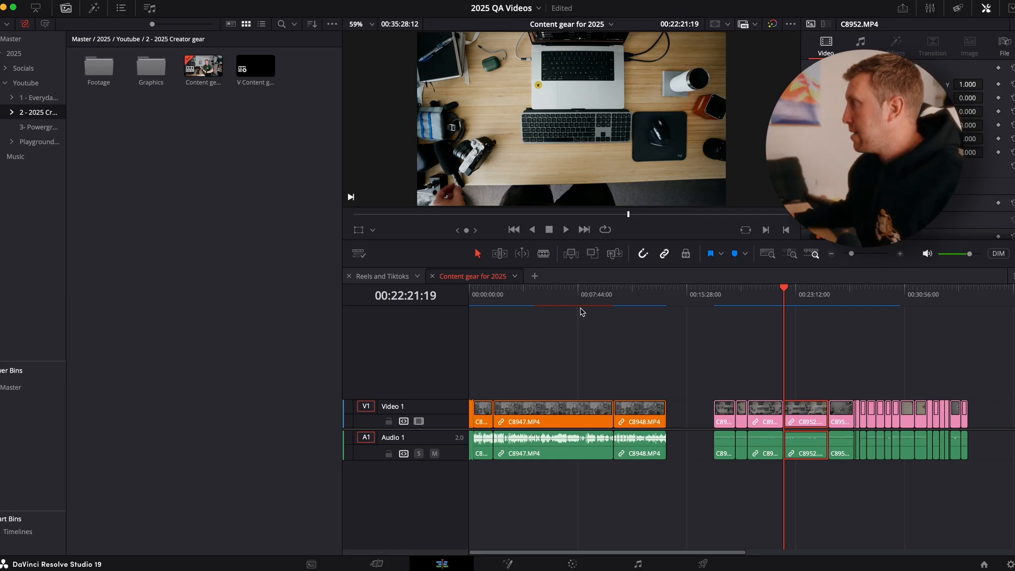
Move the C8947.MP4 clip at 00:04:39:02 from Video 1 up to Video 2, together with its linked audio
{"action": "left_click", "coordinate": [528, 302]}
{"action": "key", "text": "super+equal"}
{"action": "key", "text": "super+equal"}
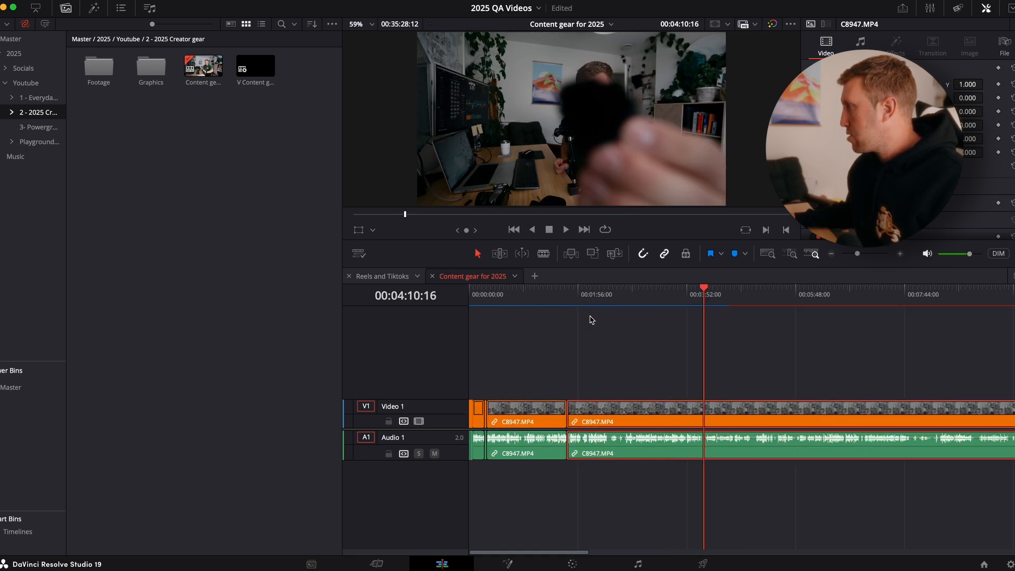
{"action": "left_click", "coordinate": [689, 293]}
{"action": "left_click_drag", "start_coordinate": [719, 297], "coordinate": [731, 296]}
{"action": "scroll", "coordinate": [731, 295], "scroll_direction": "right", "scroll_amount": 3}
{"action": "scroll", "coordinate": [731, 298], "scroll_direction": "right", "scroll_amount": 2}
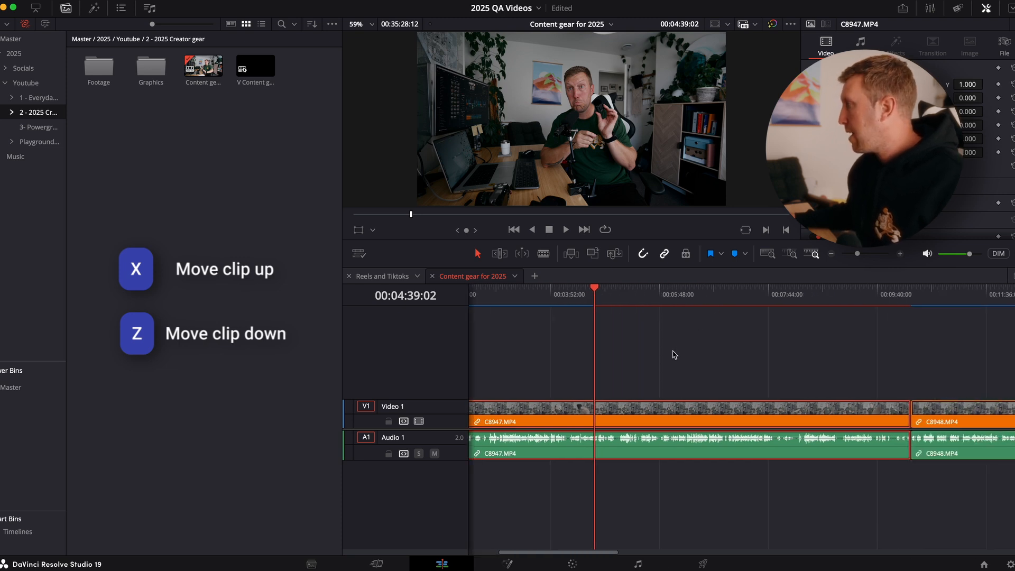
{"action": "key", "text": "x"}
{"action": "scroll", "coordinate": [629, 394], "scroll_direction": "left", "scroll_amount": 3}
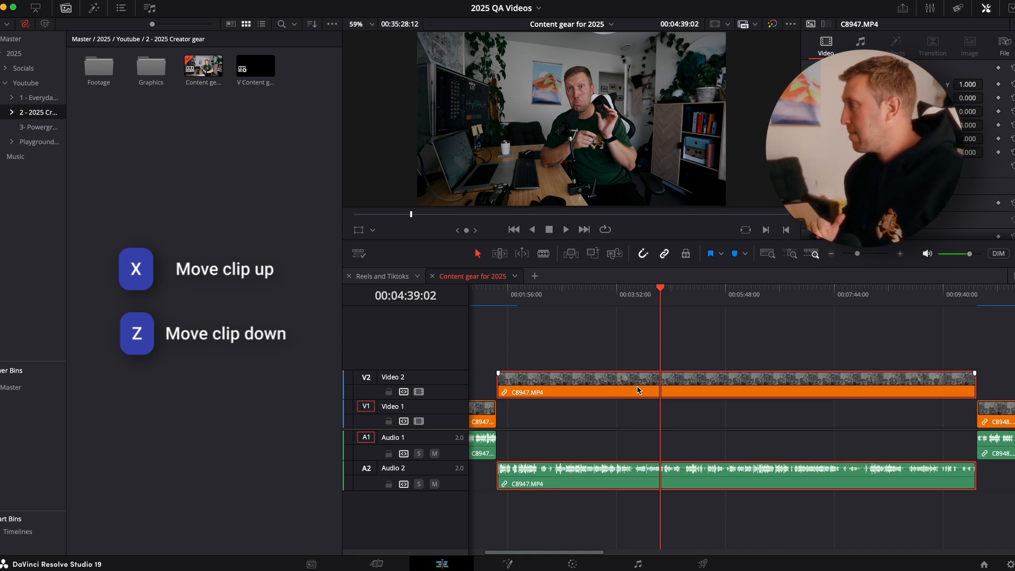
Move the C8947.MP4 clip up to Video 5, bring it back down to Video 2, and place the playhead at 00:04:17:00
{"action": "key", "text": "x"}
{"action": "key", "text": "x"}
{"action": "key", "text": "x"}
{"action": "key", "text": "z"}
{"action": "key", "text": "z"}
{"action": "key", "text": "z"}
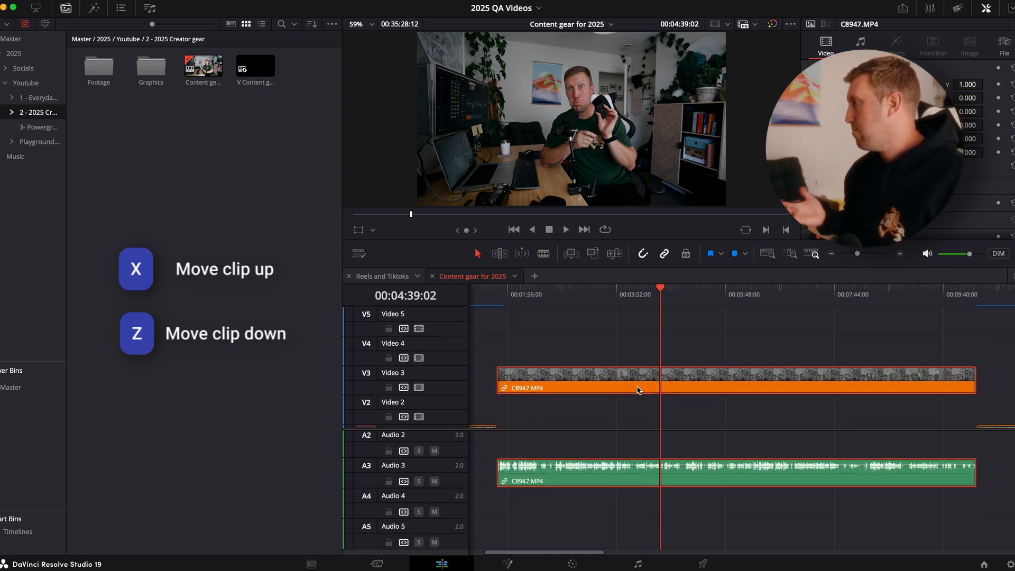
{"action": "left_click", "coordinate": [640, 301]}
{"action": "key", "text": "super+minus"}
{"action": "scroll", "coordinate": [627, 342], "scroll_direction": "down", "scroll_amount": 2}
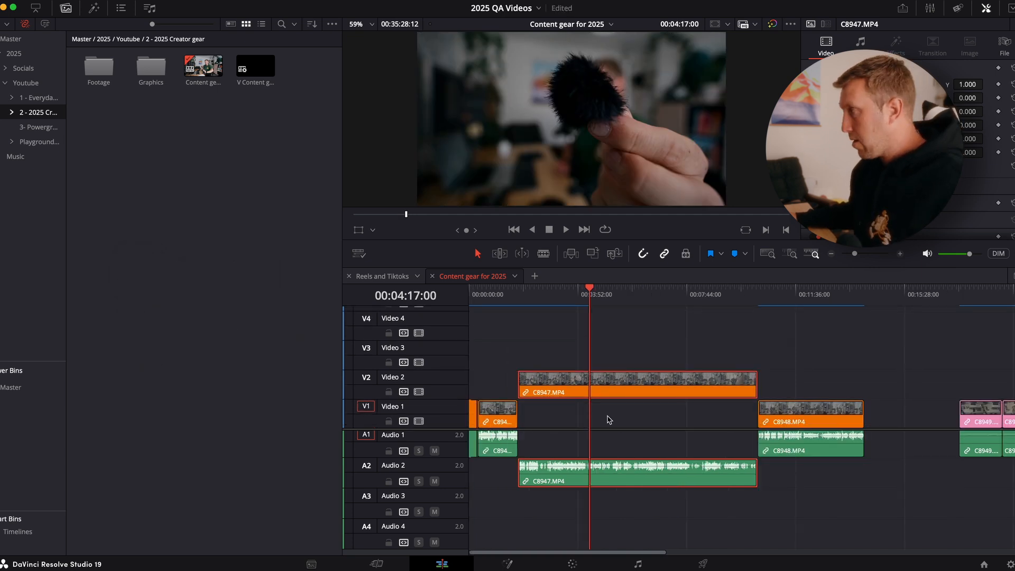
Move the C8947.MP4 clip down to Video 1, up to Video 3, and back down to Video 1
{"action": "key", "text": "z"}
{"action": "key", "text": "x"}
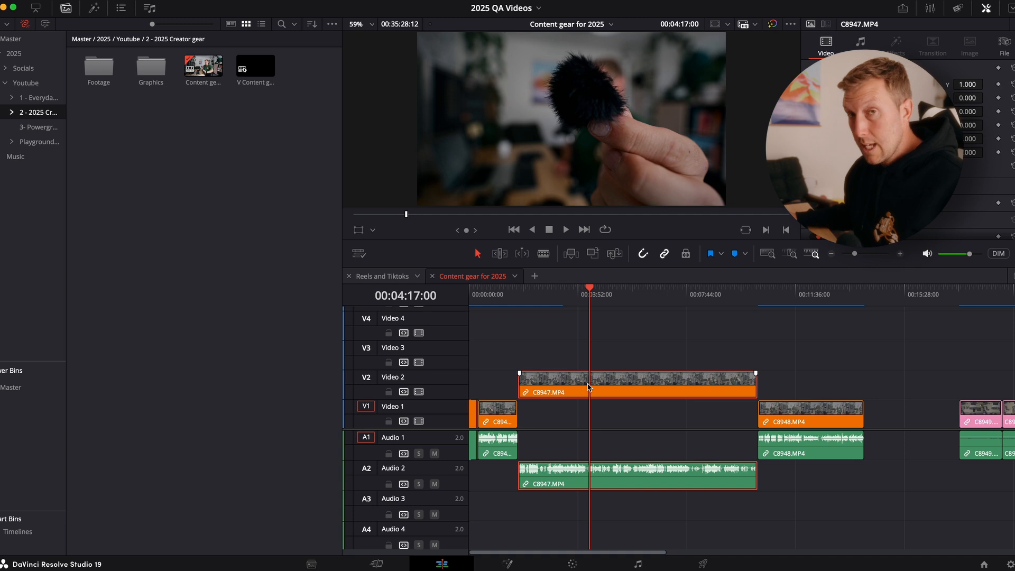
{"action": "key", "text": "x"}
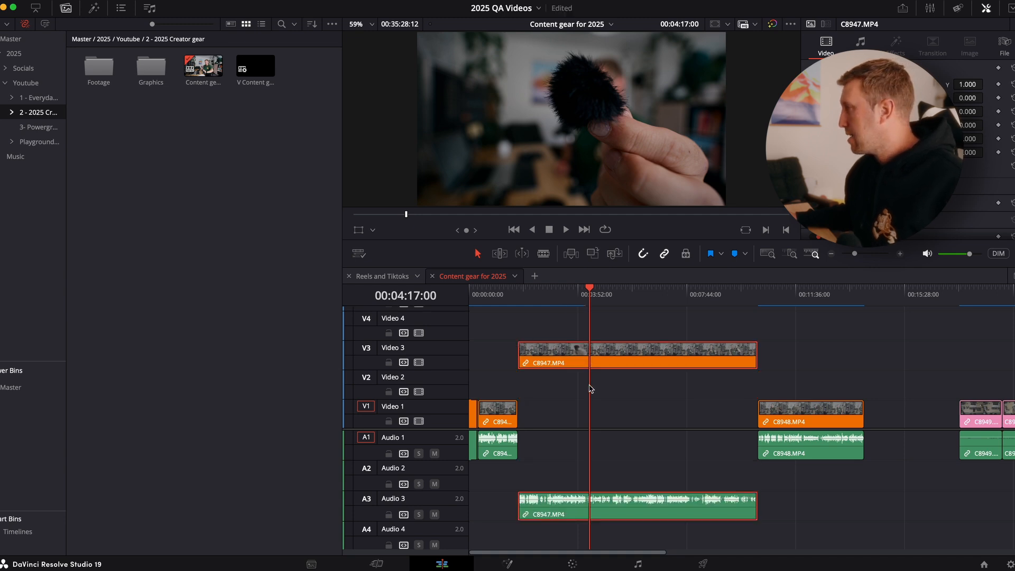
{"action": "key", "text": "z"}
{"action": "key", "text": "z"}
Select the C8957.MP4 clip at 00:28:29:08 and all clips following it on the same track
{"action": "left_click", "coordinate": [607, 303]}
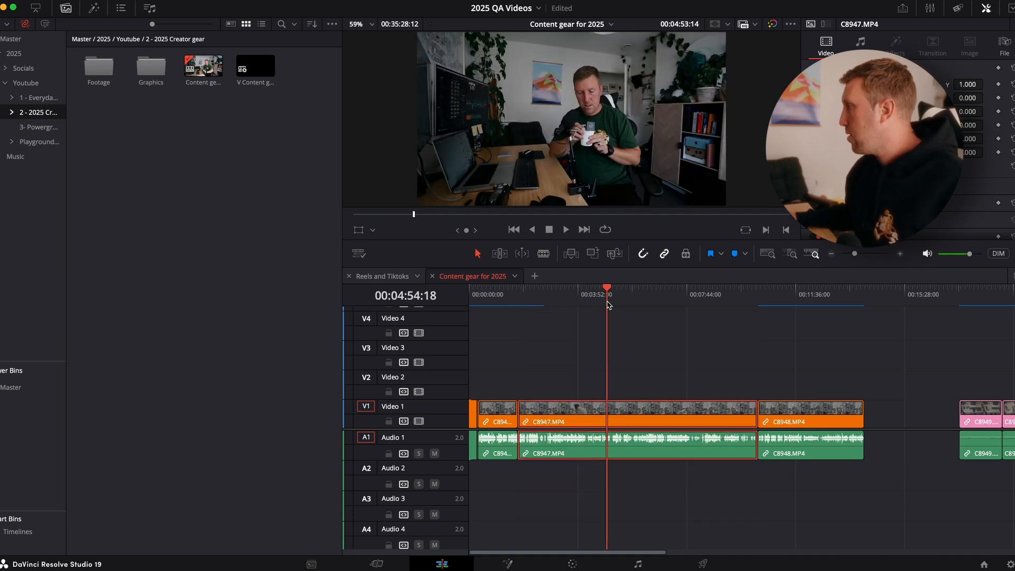
{"action": "key", "text": "alt+Up"}
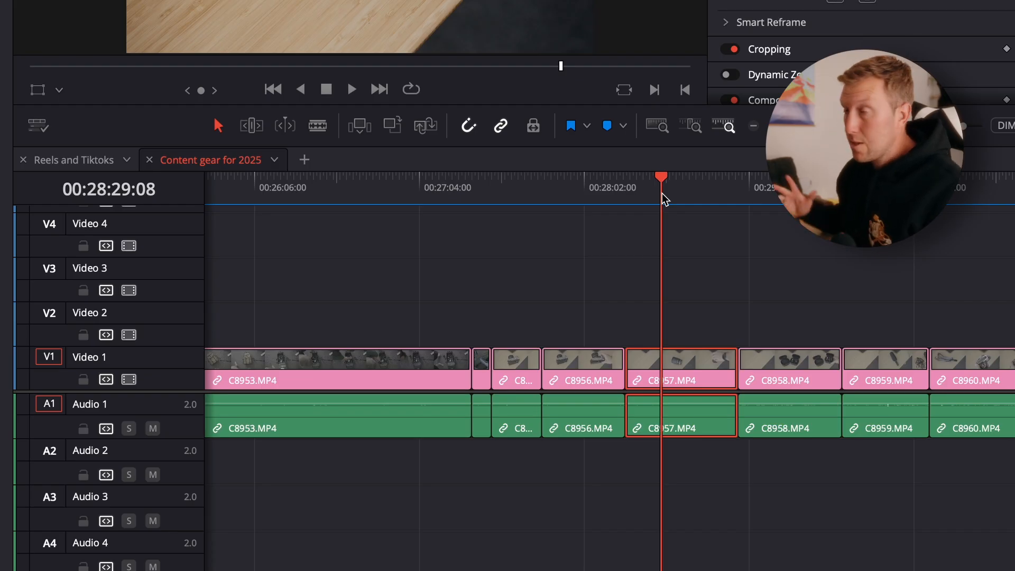
{"action": "key", "text": "y"}
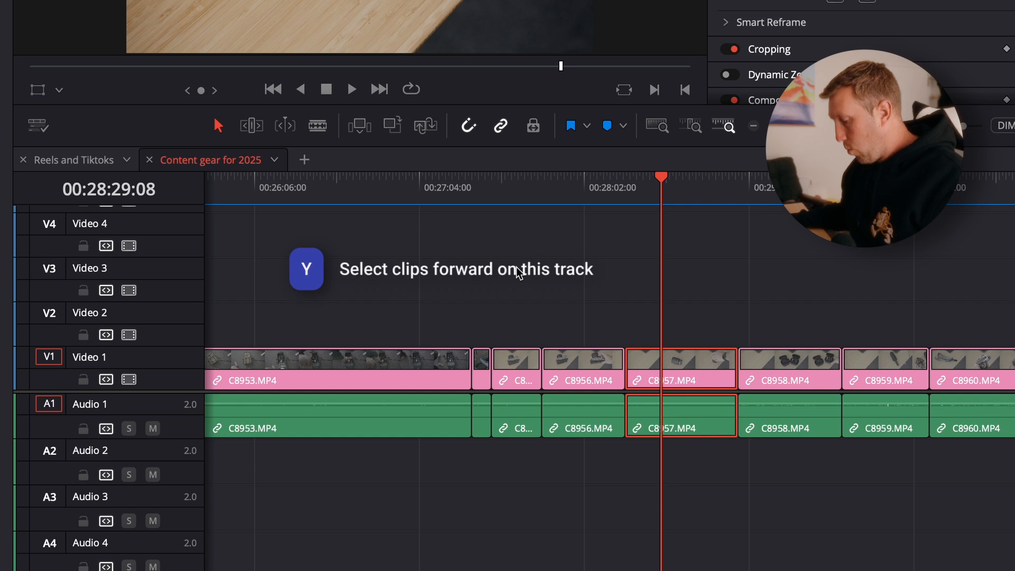
{"action": "key", "text": "y"}
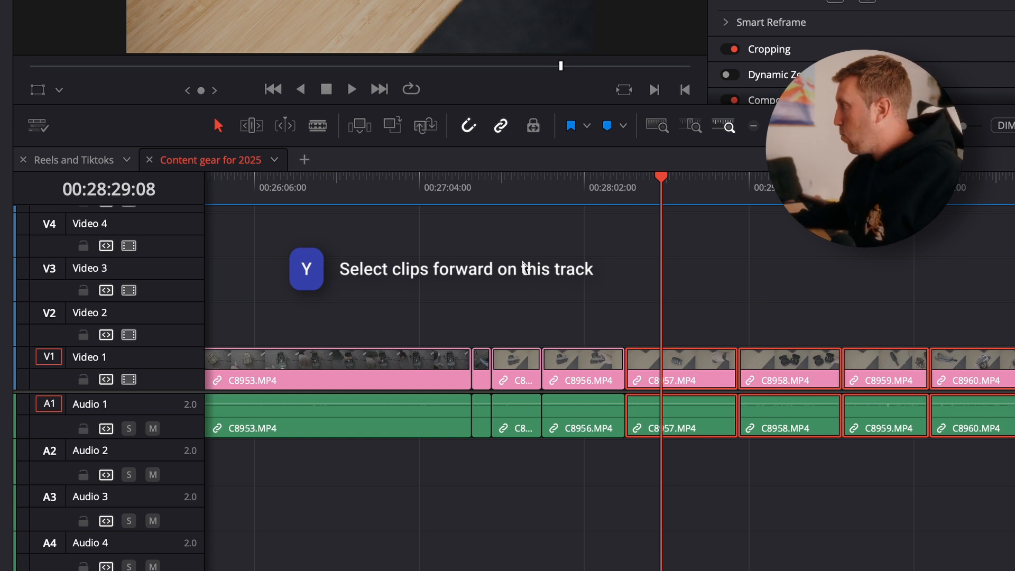
Move the playhead to 00:23:48:12 and select the C8952.MP4 clip with all clips following it on the same track
{"action": "left_click_drag", "start_coordinate": [662, 190], "coordinate": [685, 196]}
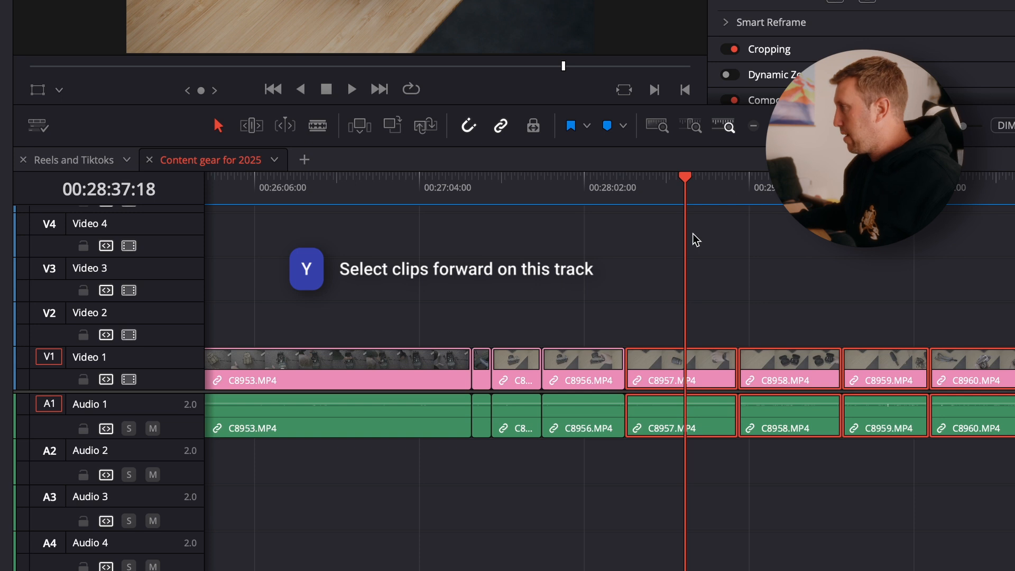
{"action": "scroll", "coordinate": [693, 238], "scroll_direction": "down", "scroll_amount": 3}
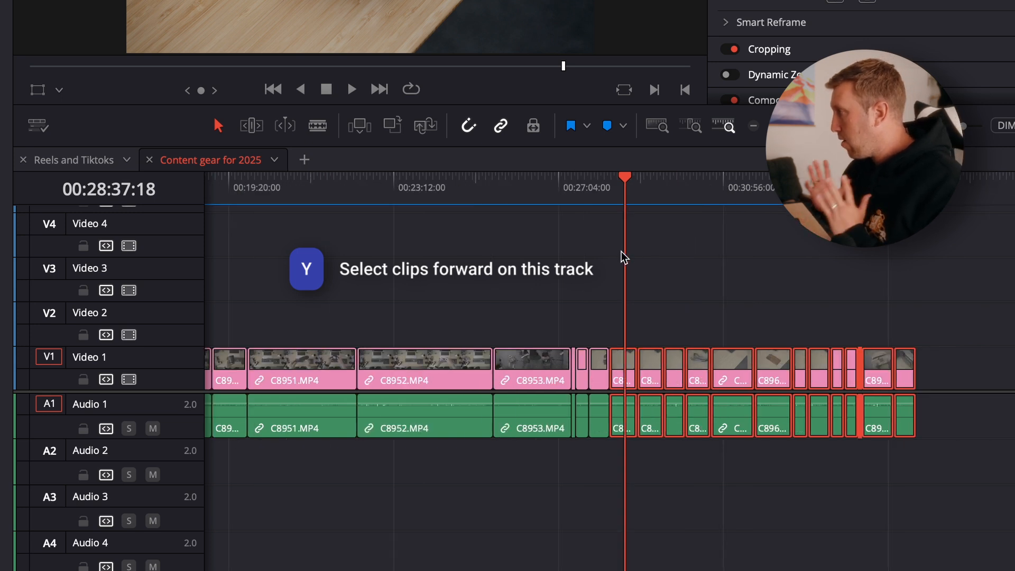
{"action": "left_click_drag", "start_coordinate": [628, 192], "coordinate": [422, 238]}
{"action": "key", "text": "y"}
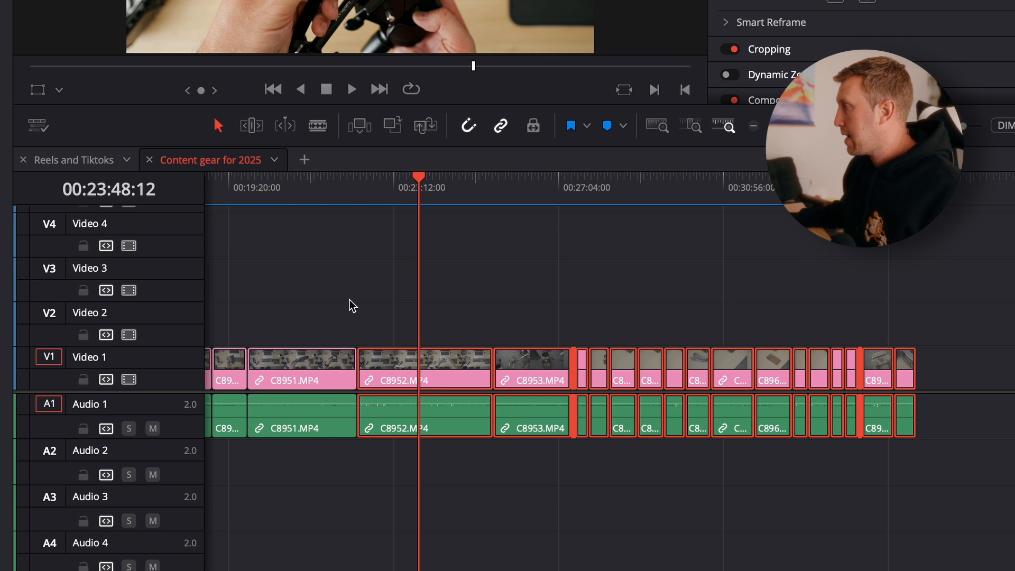
Shift the selected clips later on Video 1 to open a gap after C8951.MP4, and undo the shift
{"action": "left_click_drag", "start_coordinate": [413, 365], "coordinate": [601, 371]}
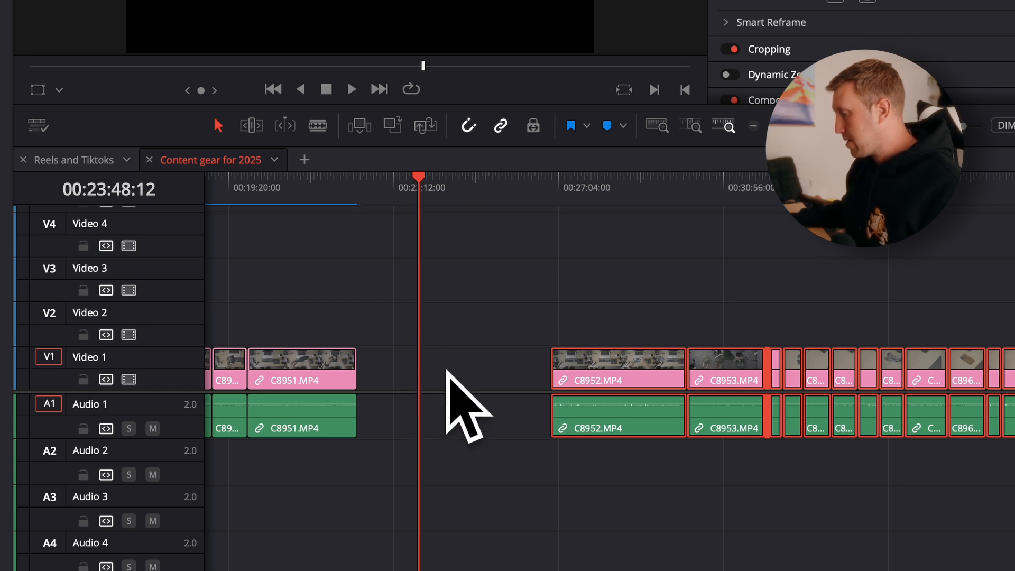
{"action": "key", "text": "super+z"}
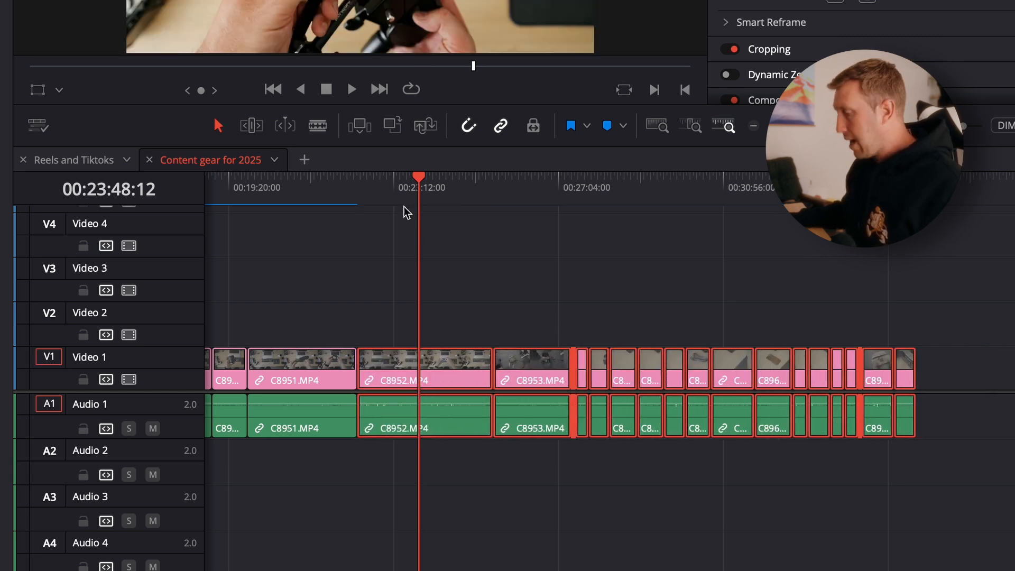
Move all the pink clips onto Video 2 at the start of the timeline and place the playhead at 00:04:56:16
{"action": "left_click", "coordinate": [381, 189]}
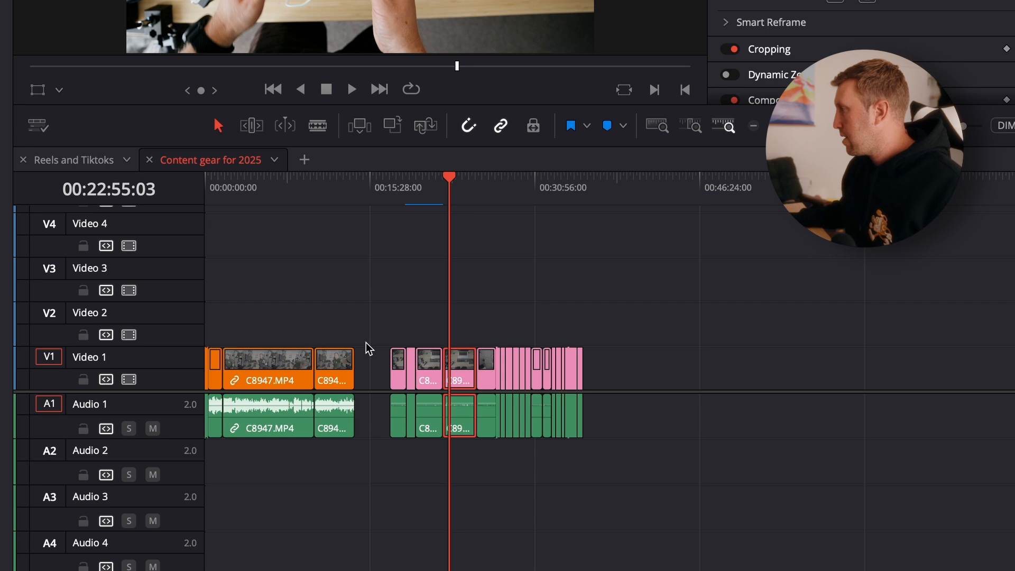
{"action": "left_click_drag", "start_coordinate": [603, 305], "coordinate": [247, 324]}
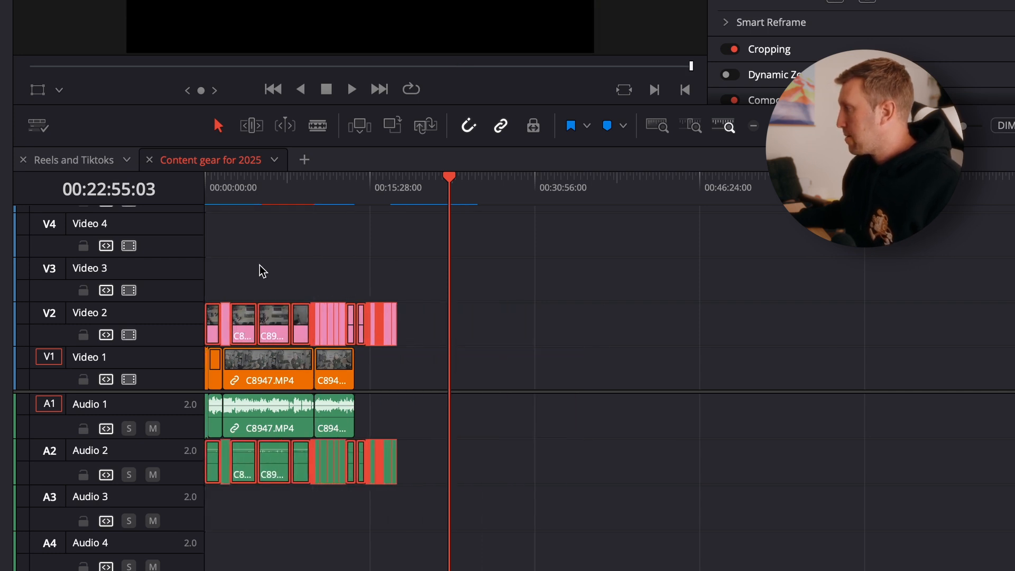
{"action": "left_click", "coordinate": [259, 191]}
{"action": "scroll", "coordinate": [356, 298], "scroll_direction": "up", "scroll_amount": 5}
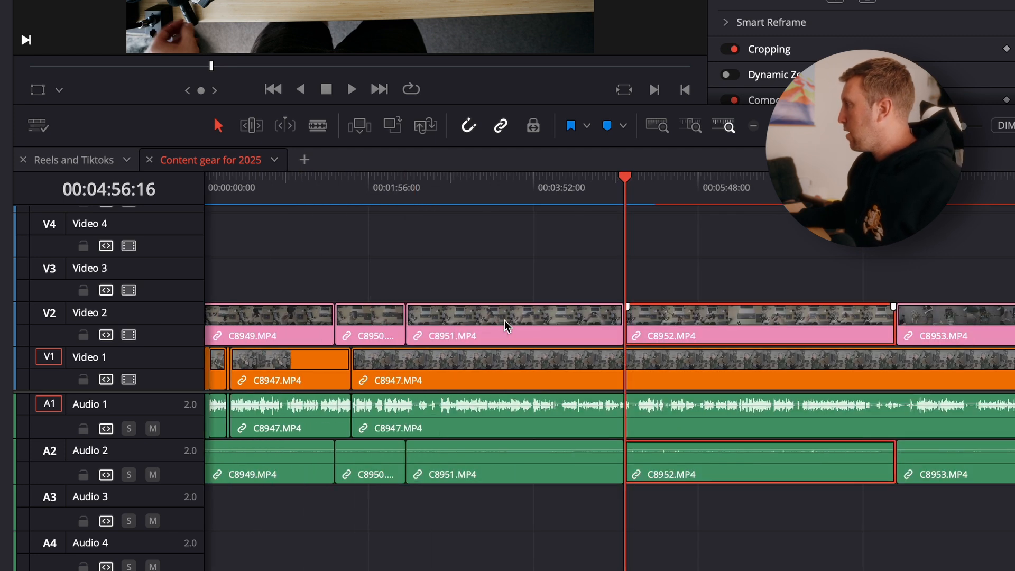
{"action": "scroll", "coordinate": [506, 325], "scroll_direction": "down", "scroll_amount": 4}
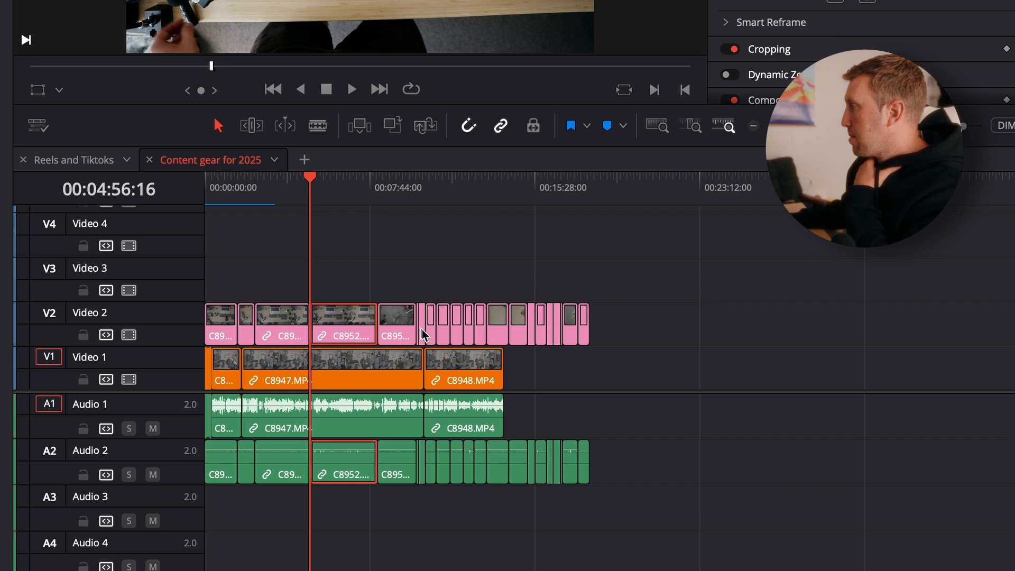
Select the clips on all tracks forward of 00:10:22:02, including C8948.MP4, and shift them slightly later to open a gap
{"action": "left_click", "coordinate": [426, 200]}
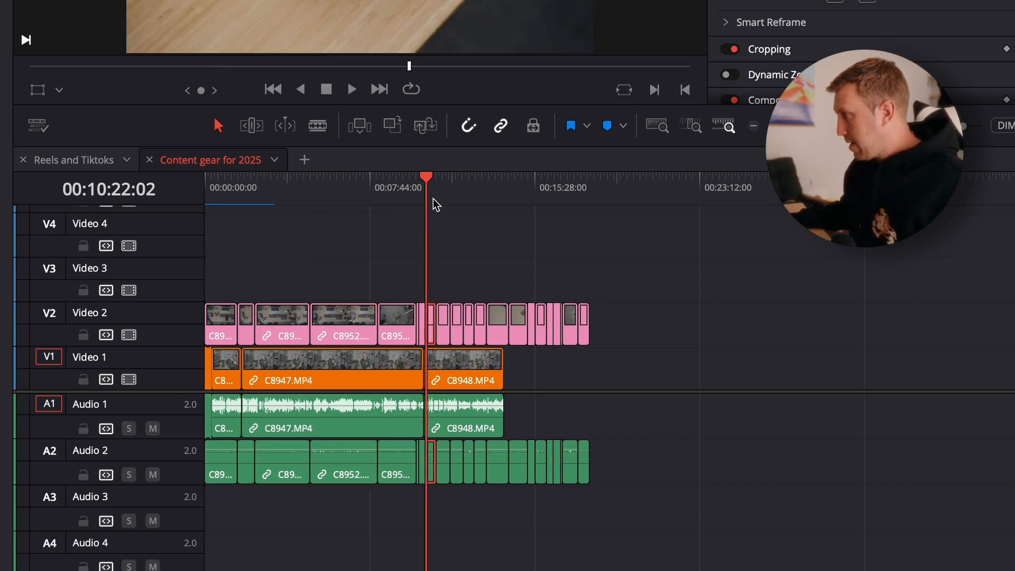
{"action": "scroll", "coordinate": [448, 210], "scroll_direction": "up", "scroll_amount": 2}
{"action": "key", "text": "super+equal"}
{"action": "left_click", "coordinate": [681, 364]}
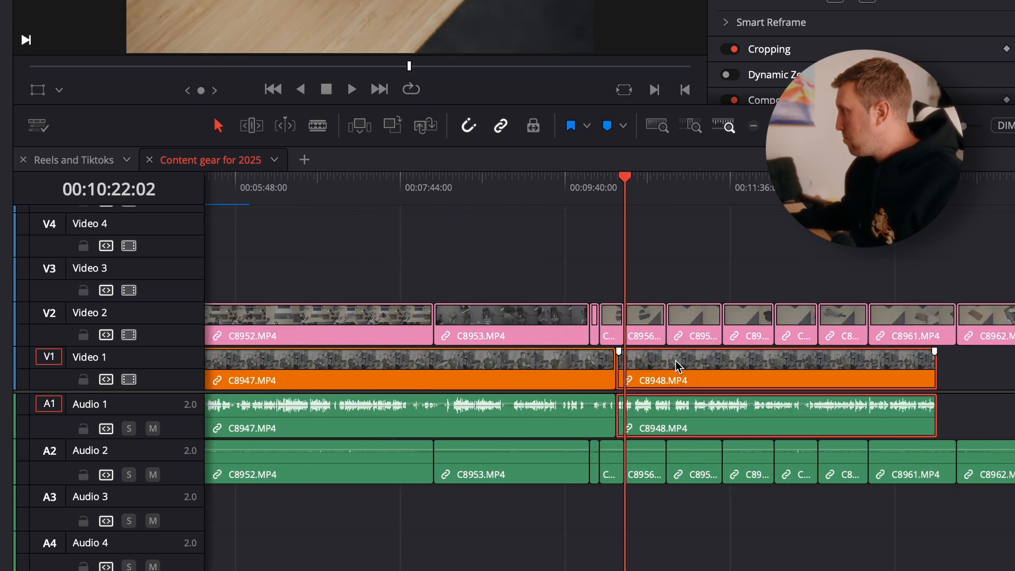
{"action": "scroll", "coordinate": [670, 367], "scroll_direction": "right", "scroll_amount": 8}
{"action": "scroll", "coordinate": [310, 375], "scroll_direction": "left", "scroll_amount": 5}
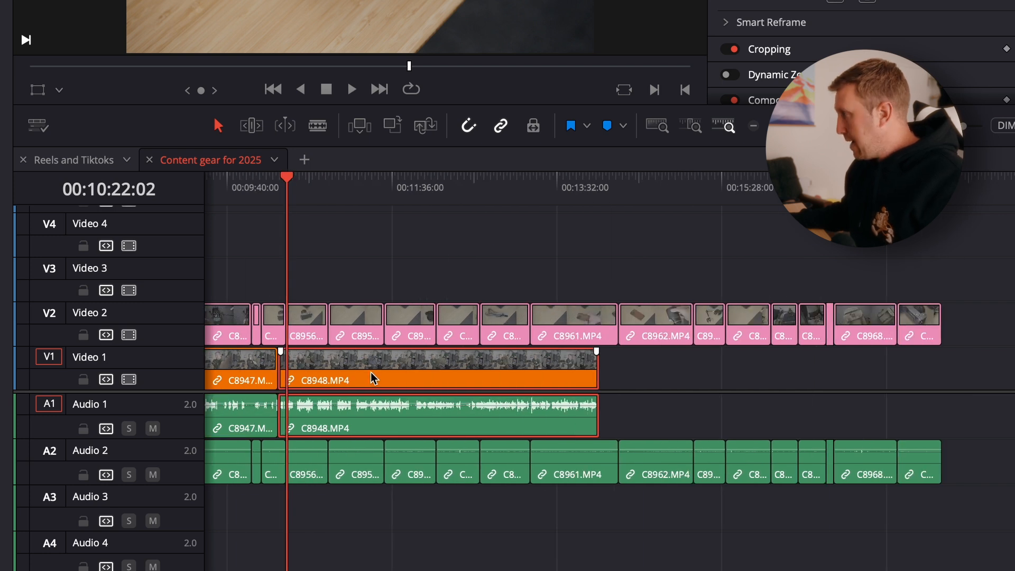
{"action": "scroll", "coordinate": [388, 369], "scroll_direction": "left", "scroll_amount": 6}
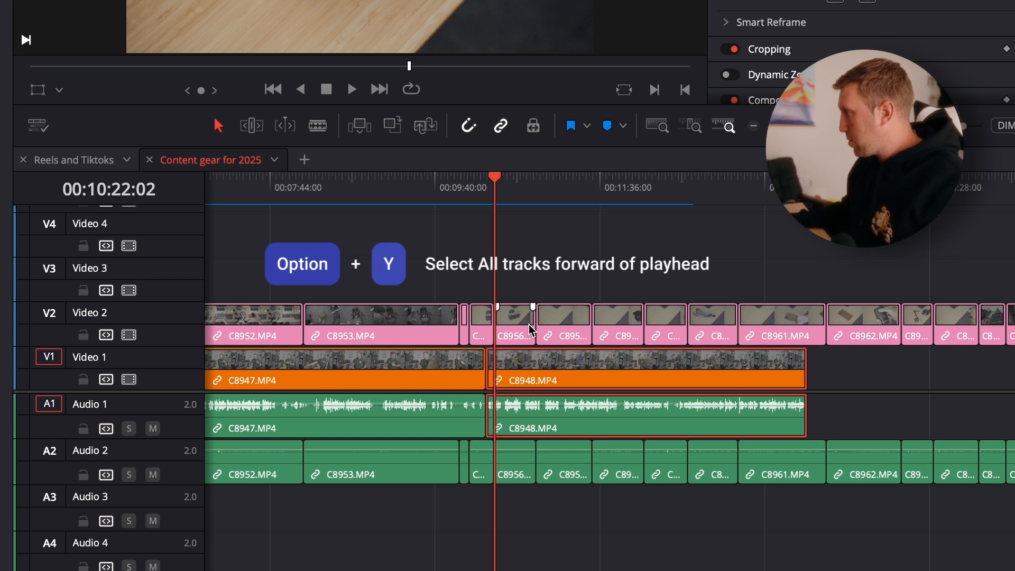
{"action": "key", "text": "alt+y"}
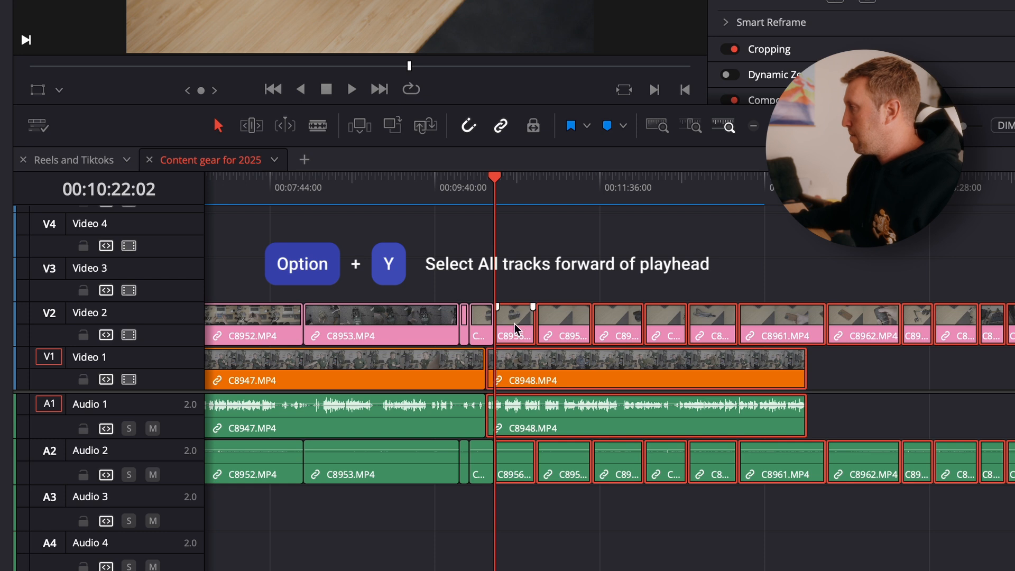
{"action": "mouse_move", "coordinate": [517, 381]}
{"action": "left_mouse_down"}
{"action": "mouse_move", "coordinate": [721, 379]}
{"action": "mouse_move", "coordinate": [598, 390]}
{"action": "mouse_move", "coordinate": [719, 391]}
{"action": "mouse_move", "coordinate": [521, 396]}
{"action": "left_mouse_up"}
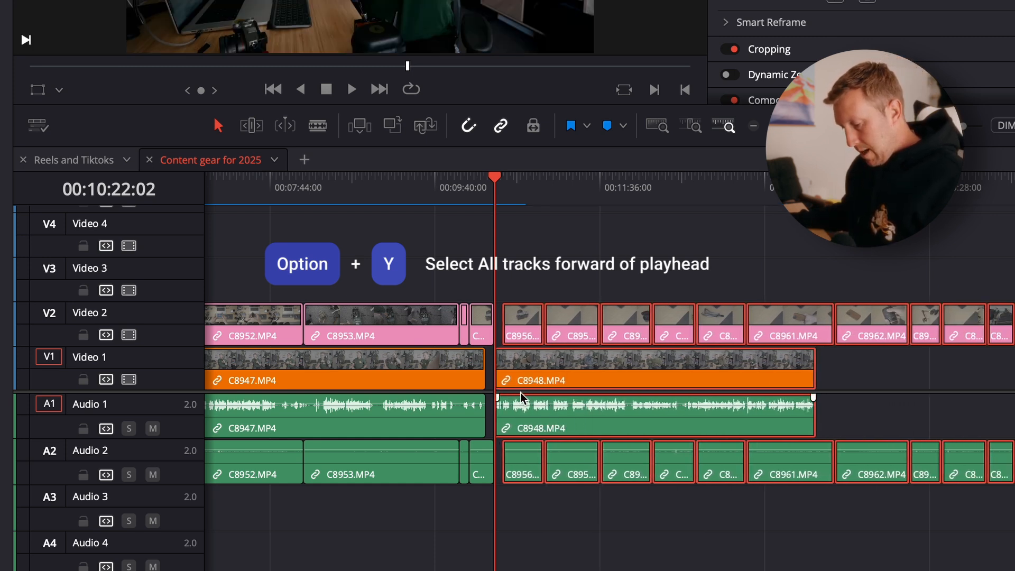
Select clips backward on Video 1 from 00:10:22:02, and again from the C8947.MP4 clip at 00:09:50:16
{"action": "key", "text": "super+y"}
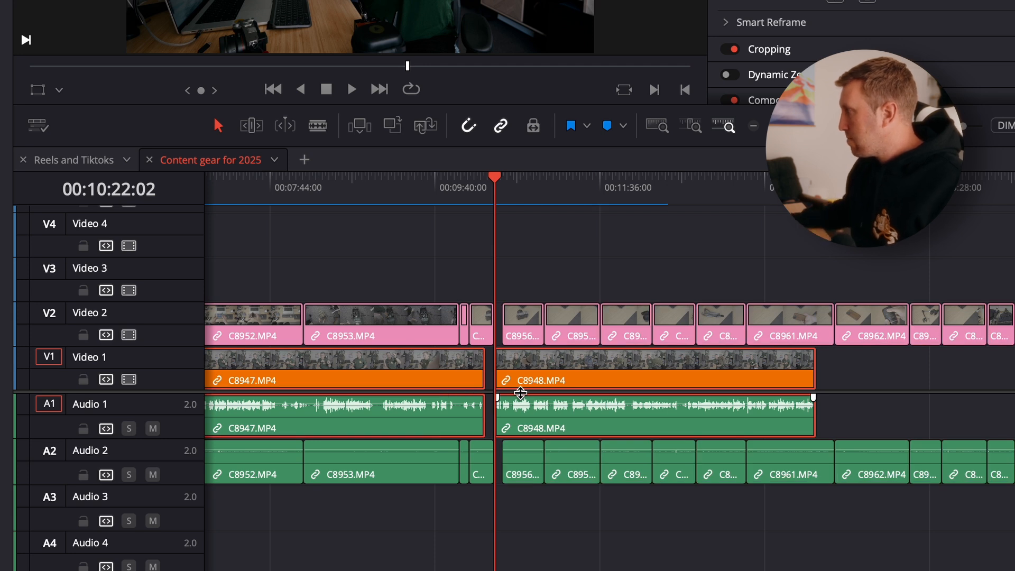
{"action": "left_click", "coordinate": [450, 208]}
{"action": "key", "text": "shift+v"}
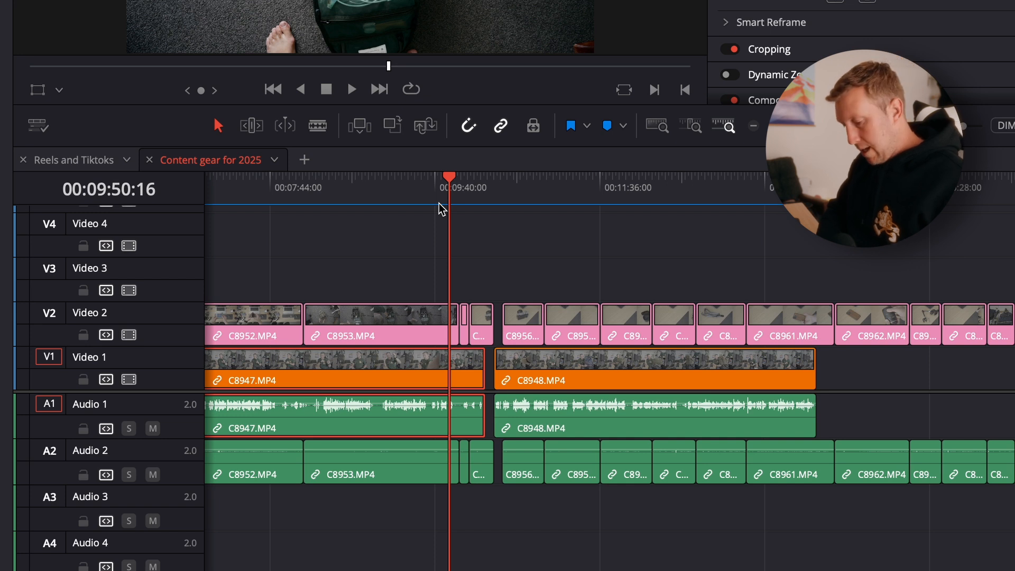
{"action": "key", "text": "super+y"}
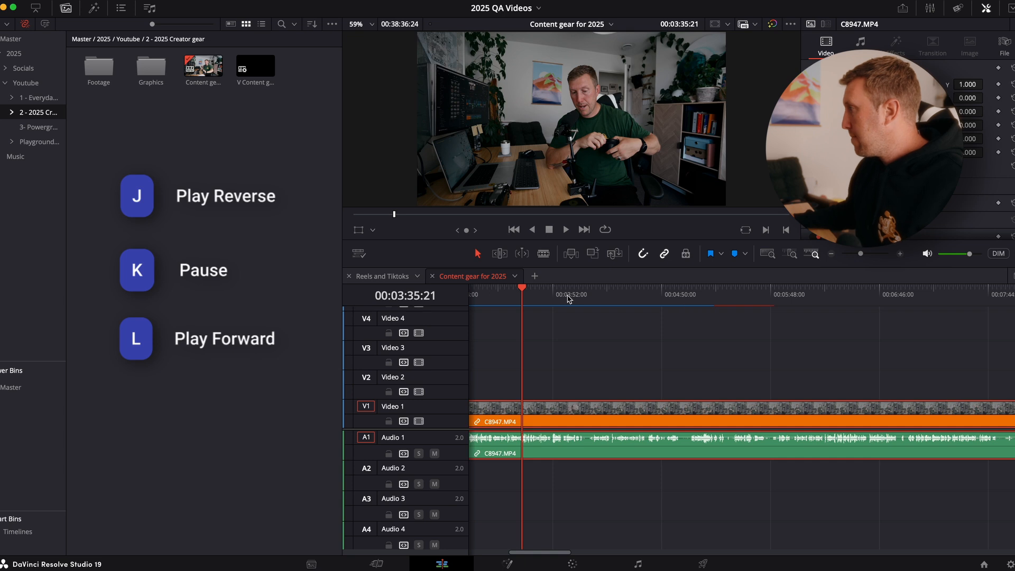
Play the timeline forward, place the playhead at 00:04:10:16, and play from there forward and in reverse
{"action": "key", "text": "l"}
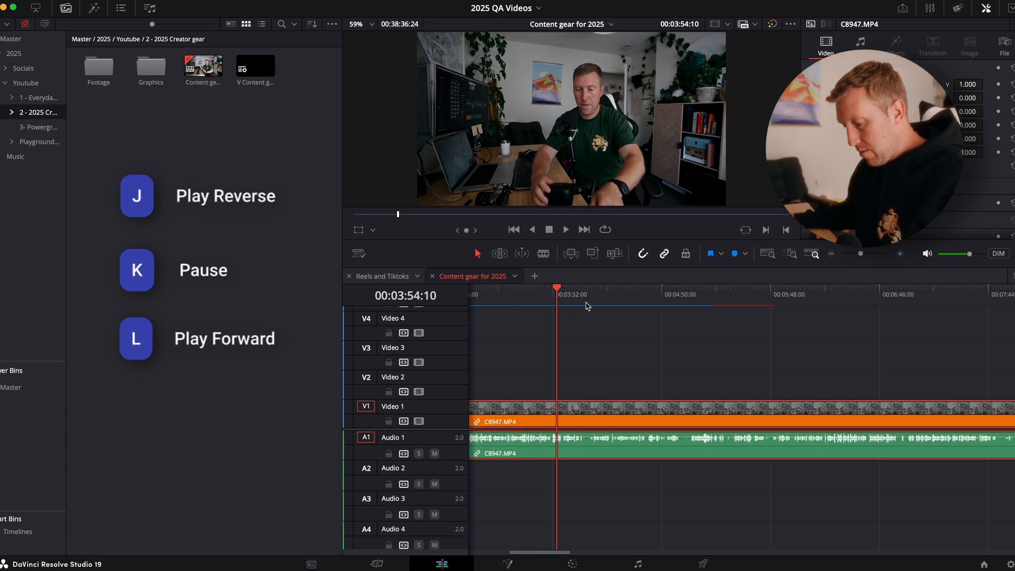
{"action": "left_click", "coordinate": [587, 307]}
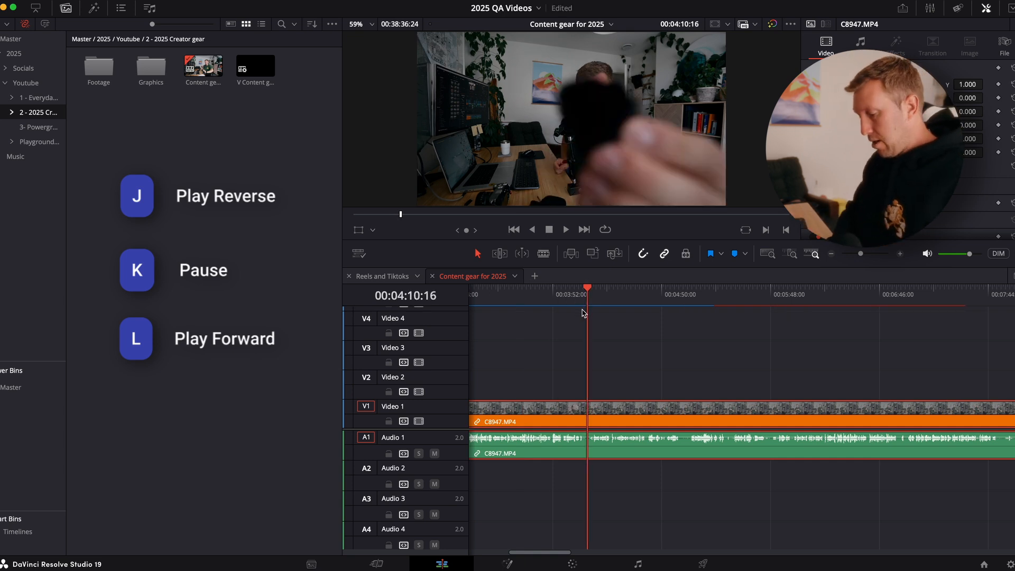
{"action": "key", "text": "l"}
{"action": "key", "text": "j"}
Play the C8947.MP4 clip forward, raise the speed to 2x and 4x, pause, and resume playback briefly
{"action": "key", "text": "l"}
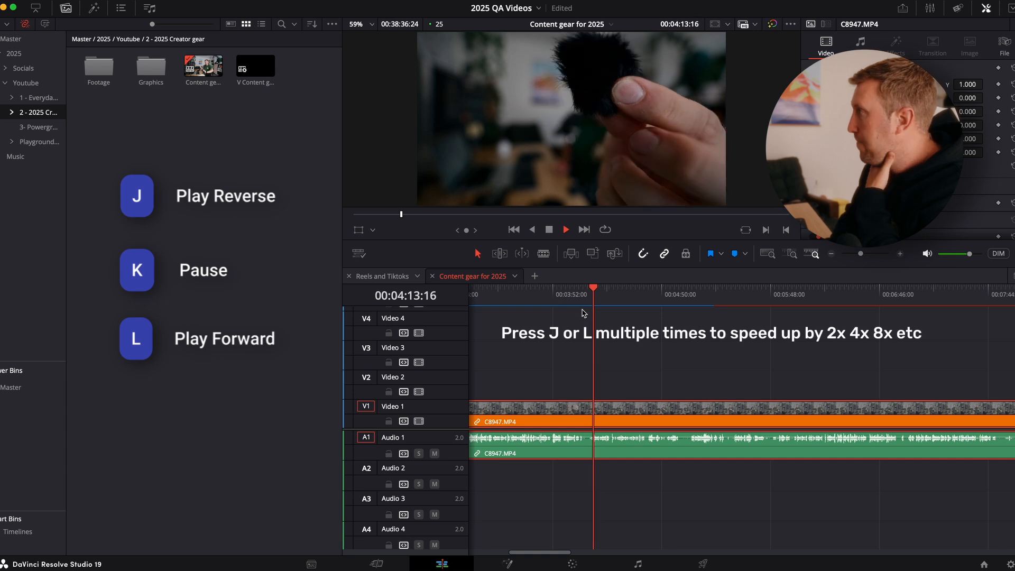
{"action": "key", "text": "l"}
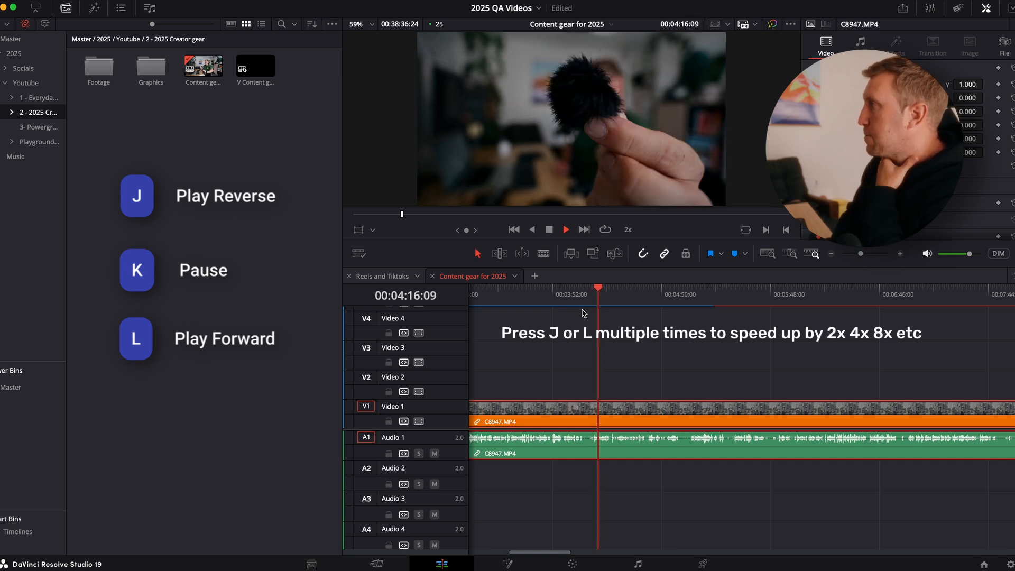
{"action": "key", "text": "l"}
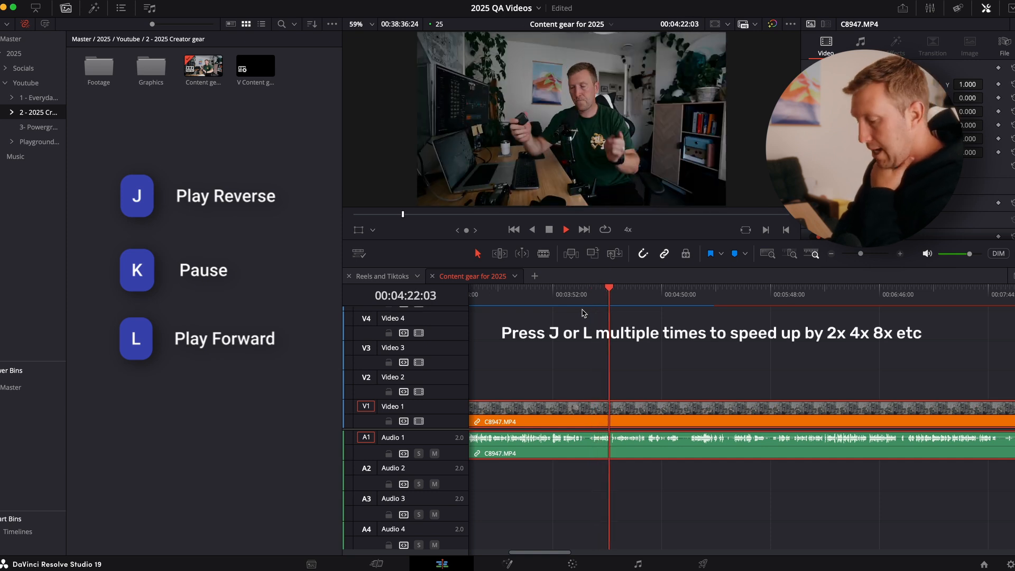
{"action": "key", "text": "k"}
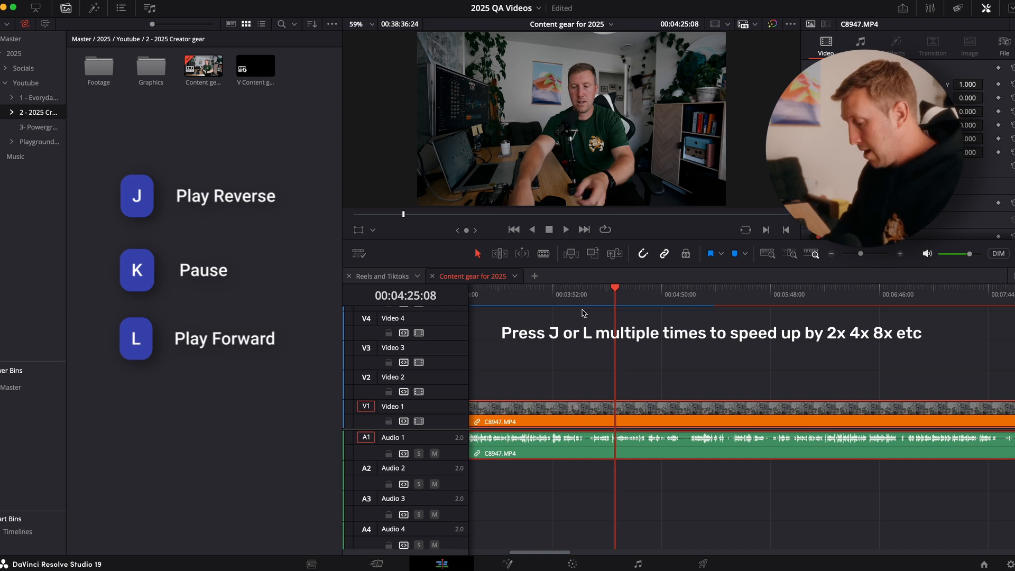
{"action": "key", "text": "l"}
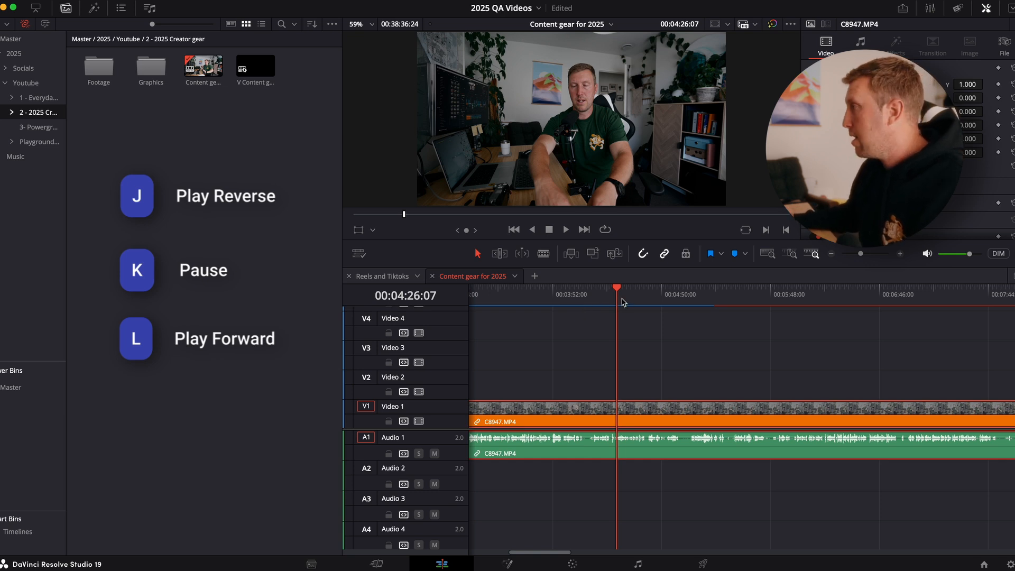
Place the playhead at about 00:02:58 and play the C8947.MP4 clip forward, in reverse and forward again, with a pause between
{"action": "left_click_drag", "start_coordinate": [618, 295], "coordinate": [562, 298]}
{"action": "scroll", "coordinate": [563, 300], "scroll_direction": "left", "scroll_amount": 5}
{"action": "left_click_drag", "start_coordinate": [701, 302], "coordinate": [715, 303]}
{"action": "key", "text": "l"}
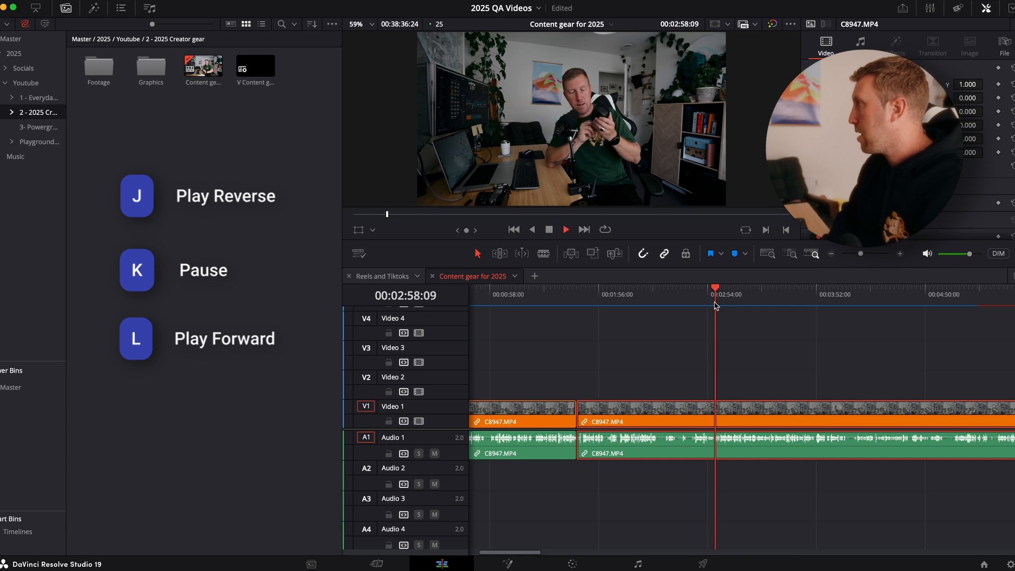
{"action": "key", "text": "j"}
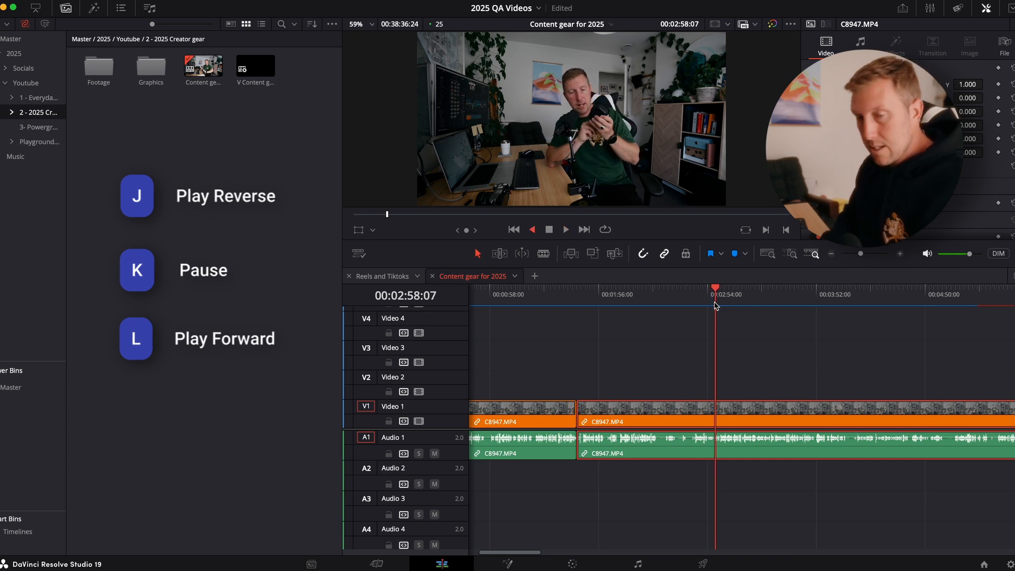
{"action": "key", "text": "k"}
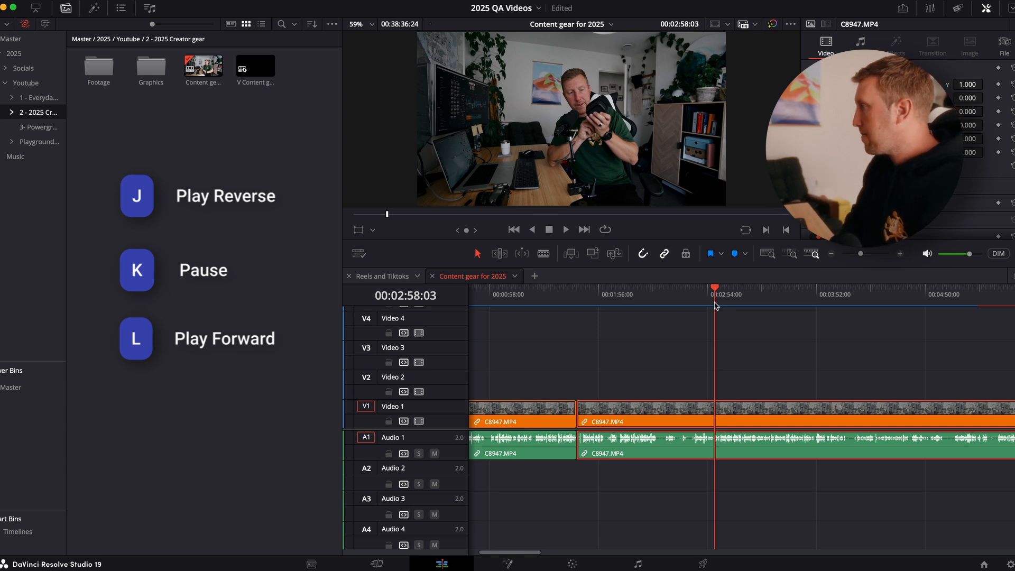
{"action": "key", "text": "l"}
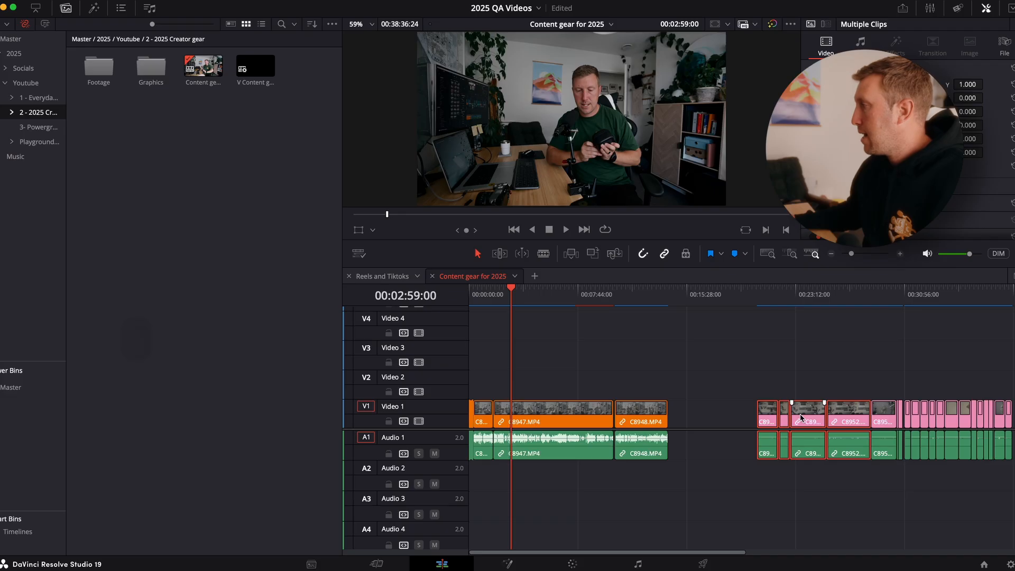
Move the four selected pink clips from Video 1 to Video 2 at 00:02:59:00, and place the playhead over C8951.MP4 at 00:06:02:01
{"action": "left_click_drag", "start_coordinate": [735, 415], "coordinate": [503, 385]}
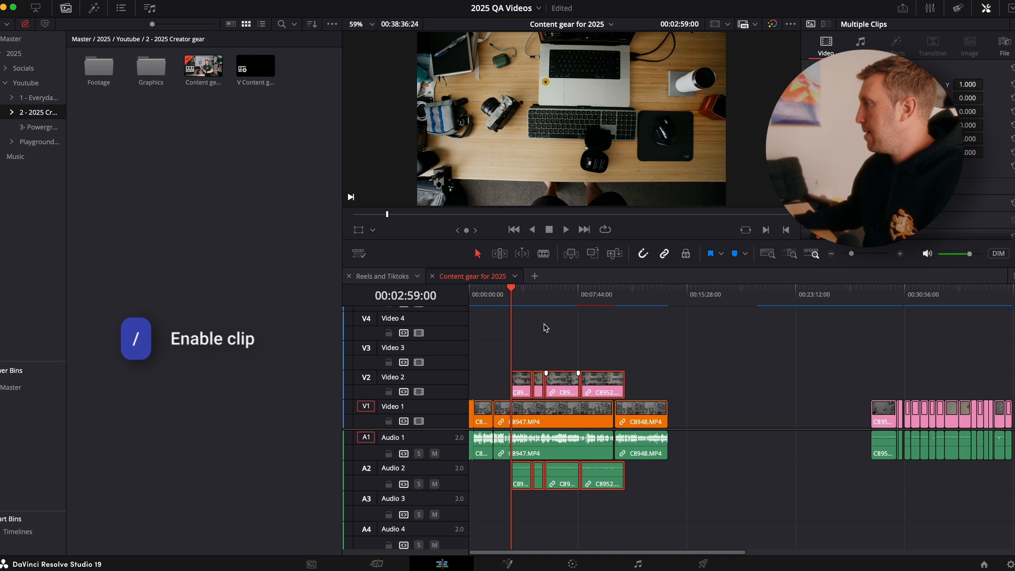
{"action": "left_click", "coordinate": [554, 298]}
{"action": "key", "text": "super+equal"}
{"action": "key", "text": "super+equal"}
{"action": "key", "text": "super+equal"}
{"action": "scroll", "coordinate": [686, 369], "scroll_direction": "right", "scroll_amount": 3}
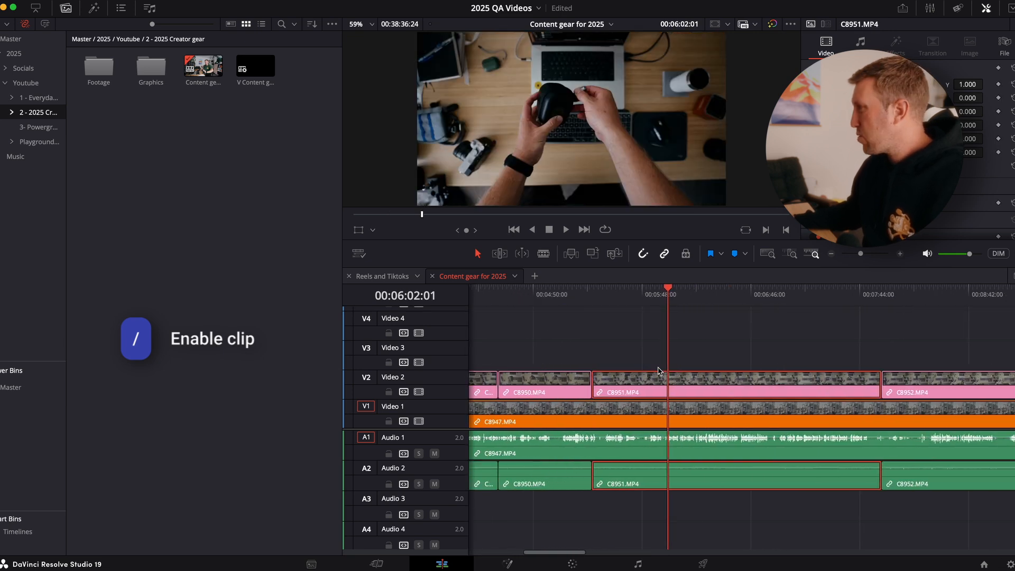
Disable the C8951.MP4 clip on Video 2 with the playhead at 00:06:35:17, and enable it again at 00:06:06:02
{"action": "key", "text": "super+minus"}
{"action": "left_click_drag", "start_coordinate": [686, 306], "coordinate": [779, 312]}
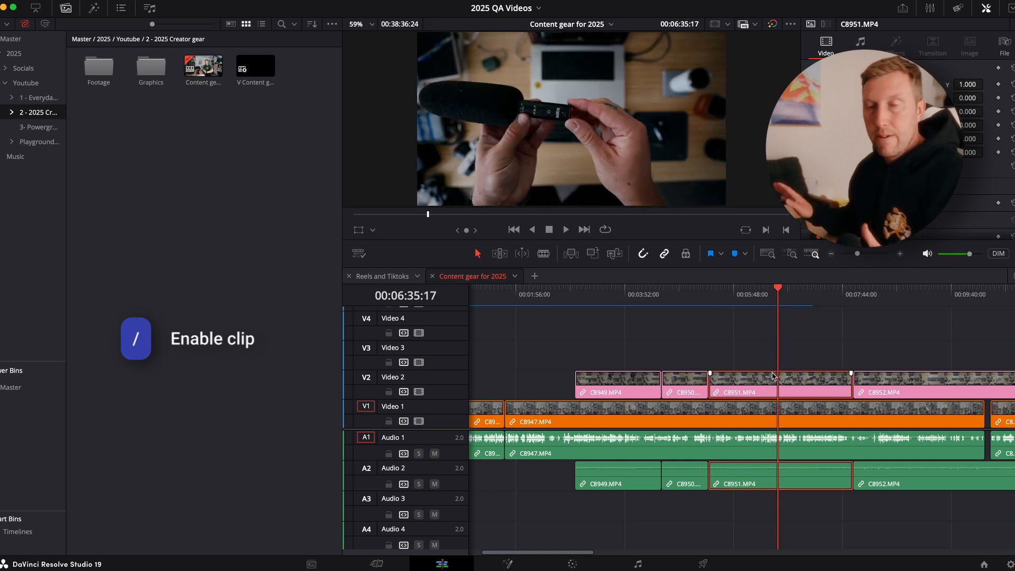
{"action": "key", "text": "/"}
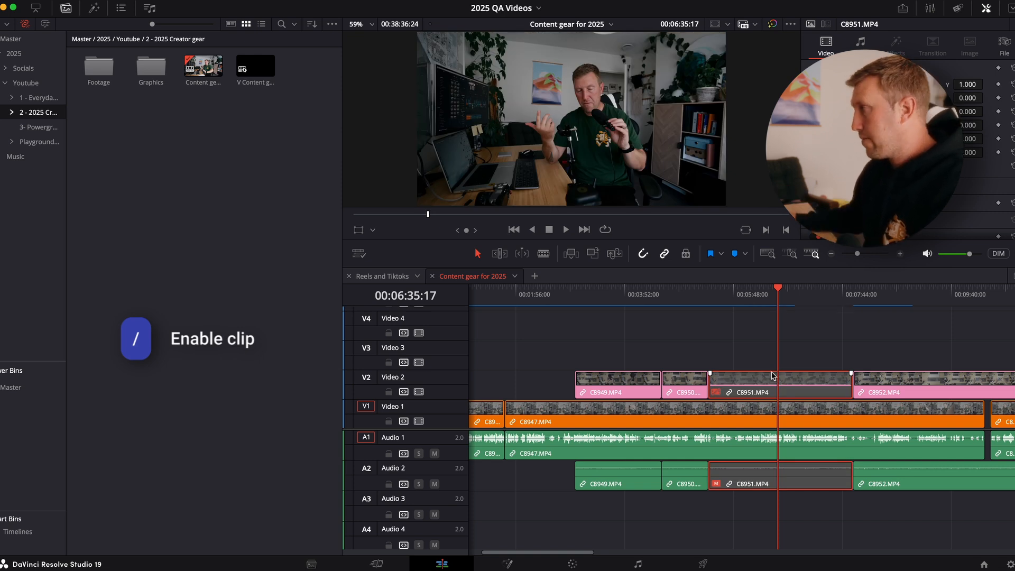
{"action": "mouse_move", "coordinate": [733, 307]}
{"action": "left_mouse_down"}
{"action": "mouse_move", "coordinate": [791, 306]}
{"action": "mouse_move", "coordinate": [752, 311]}
{"action": "left_mouse_up"}
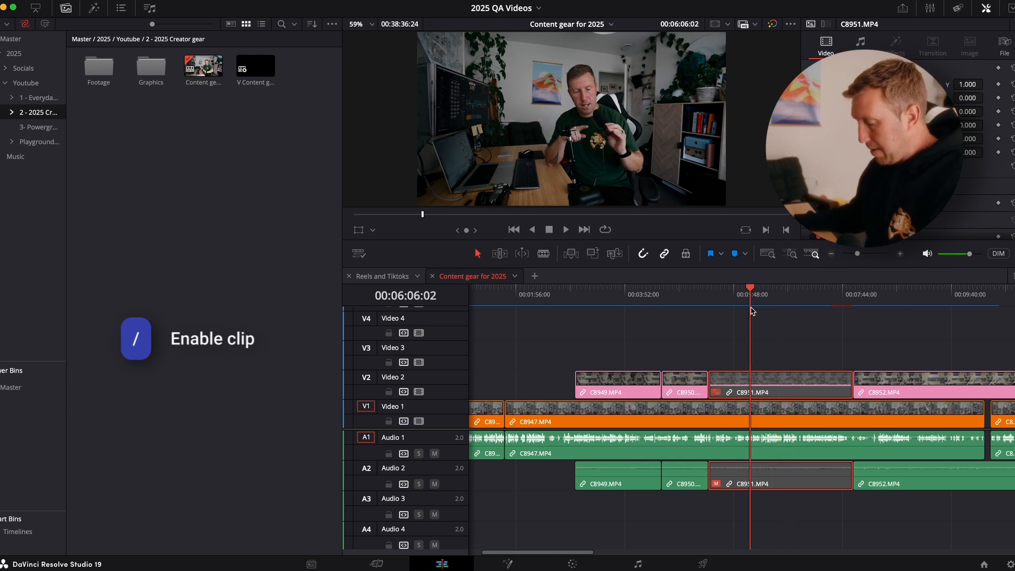
{"action": "key", "text": "slash"}
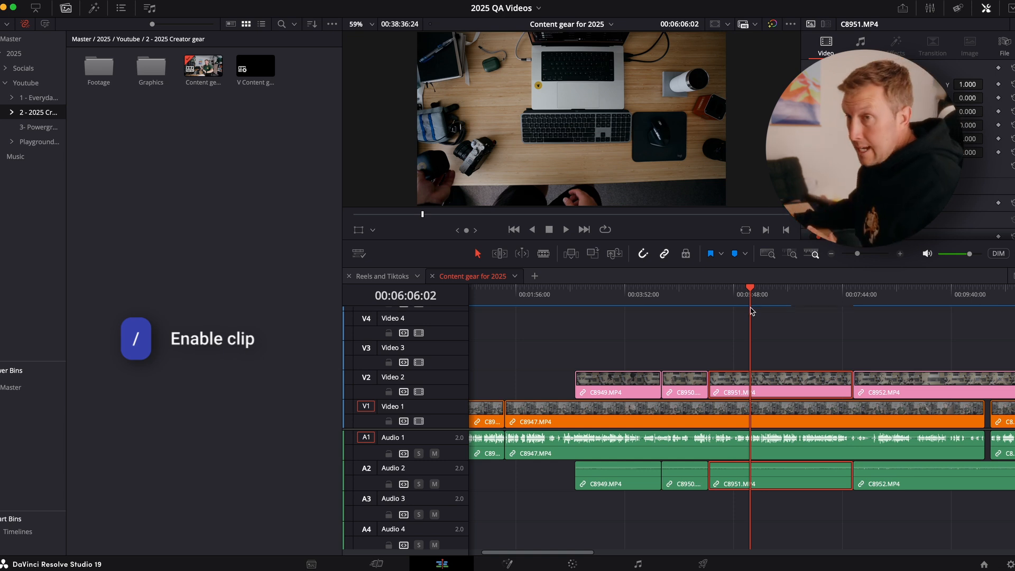
Open the Color page, select the CON node and toggle it off and on repeatedly to compare the grade
{"action": "left_click", "coordinate": [573, 564]}
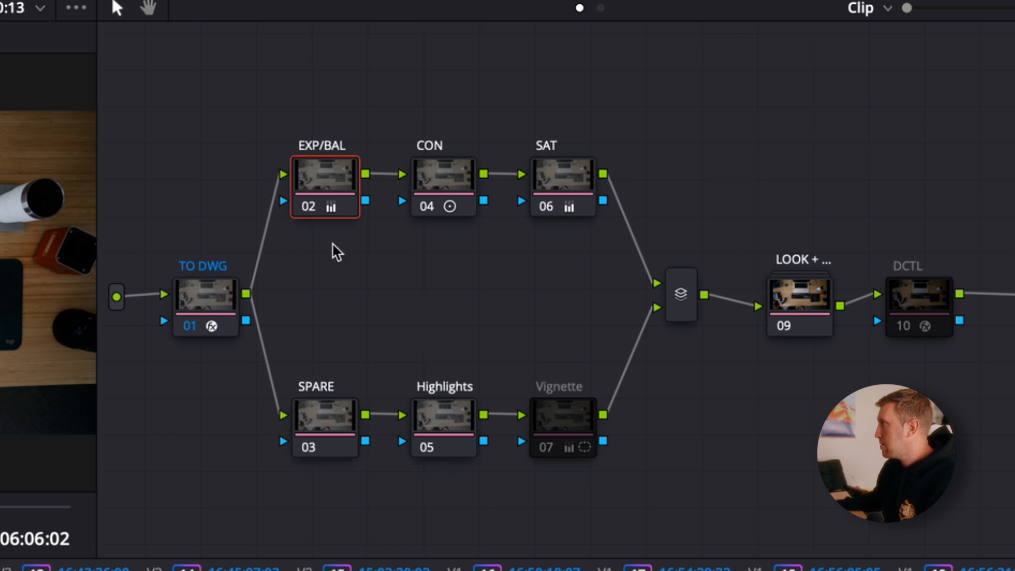
{"action": "left_click", "coordinate": [444, 183]}
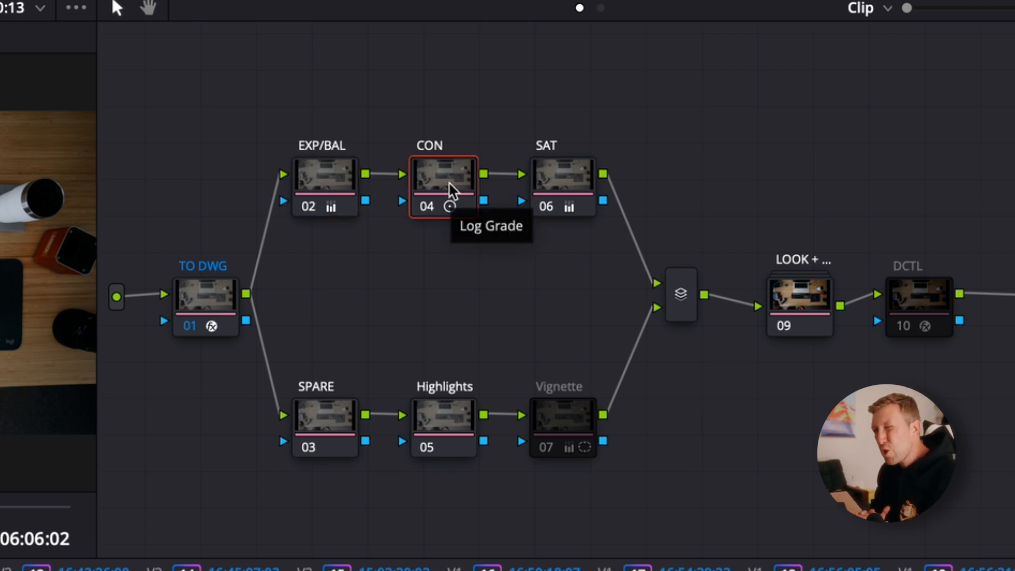
{"action": "key", "text": "ctrl+d"}
{"action": "key", "text": "ctrl+d"}
{"action": "key", "text": "ctrl+d"}
{"action": "key", "text": "ctrl+d"}
{"action": "key", "text": "ctrl+d"}
{"action": "key", "text": "ctrl+d"}
{"action": "key", "text": "ctrl+d"}
{"action": "key", "text": "ctrl+d"}
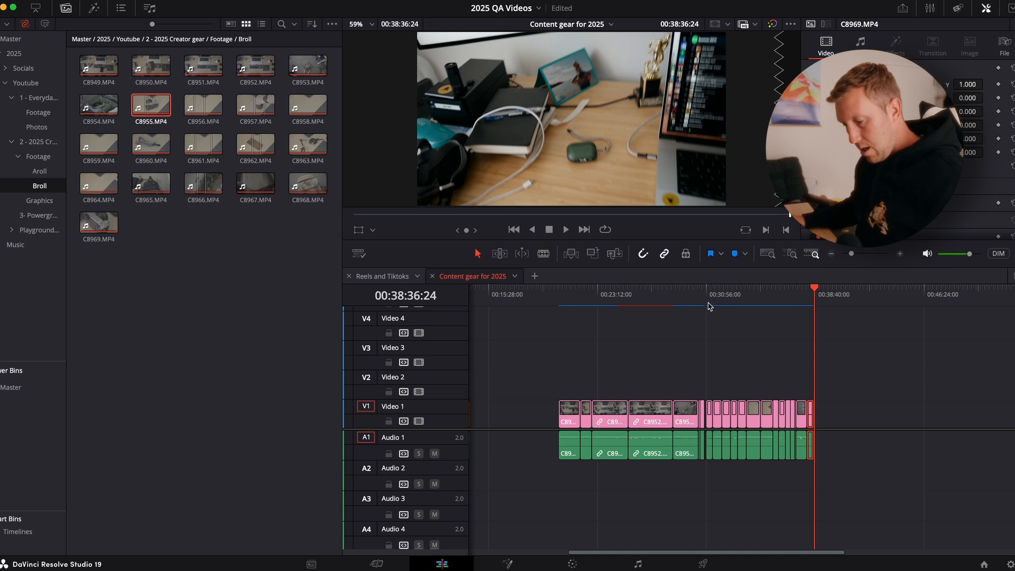
Scrub through the pink b-roll clips in the Content gear for 2025 timeline, ending at the start of C8958.MP4 at 00:32:04:20
{"action": "left_click", "coordinate": [708, 303]}
{"action": "key", "text": "super+equal"}
{"action": "key", "text": "super+equal"}
{"action": "left_click", "coordinate": [755, 302]}
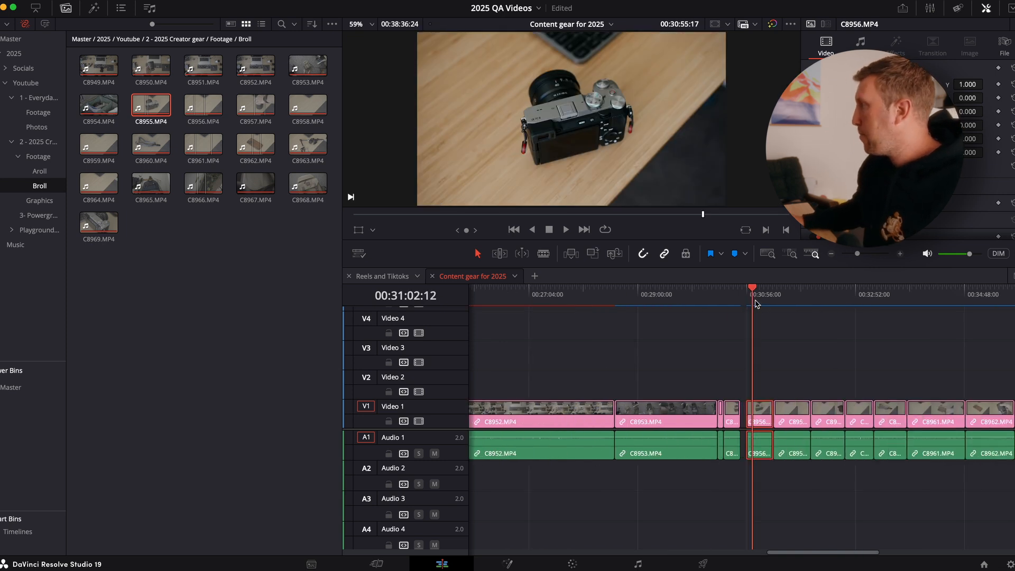
{"action": "left_click", "coordinate": [787, 302]}
{"action": "scroll", "coordinate": [786, 302], "scroll_direction": "right", "scroll_amount": 4}
{"action": "left_click", "coordinate": [709, 302]}
{"action": "left_click", "coordinate": [745, 303]}
{"action": "left_click_drag", "start_coordinate": [746, 309], "coordinate": [711, 310]}
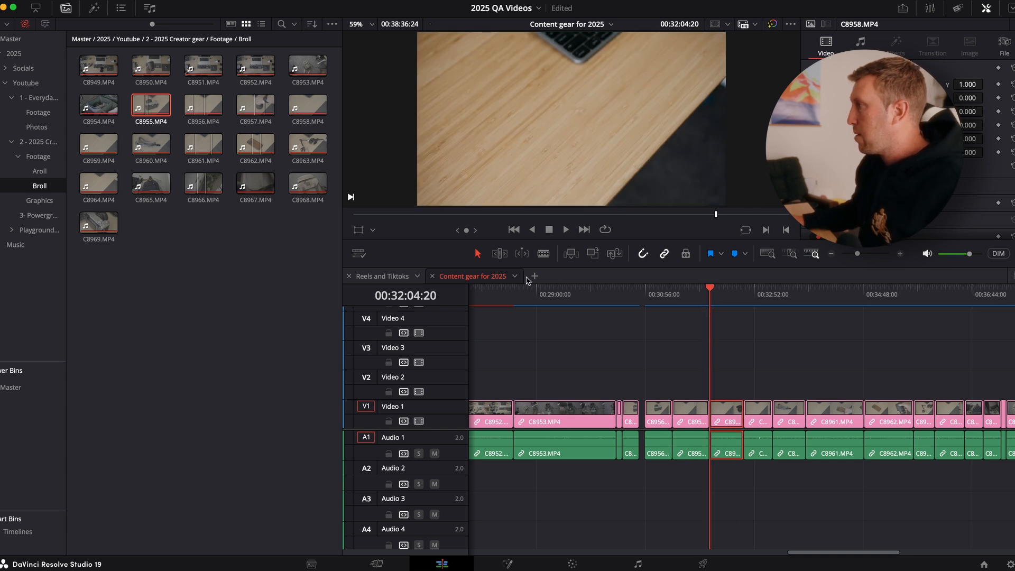
Switch to the Reels and Tiktoks timeline and mark an In point at 00:00:22:10, where the Adjustment Clip starts
{"action": "left_click", "coordinate": [379, 276]}
{"action": "left_click_drag", "start_coordinate": [553, 299], "coordinate": [548, 301]}
{"action": "key", "text": "super+="}
{"action": "key", "text": "super+="}
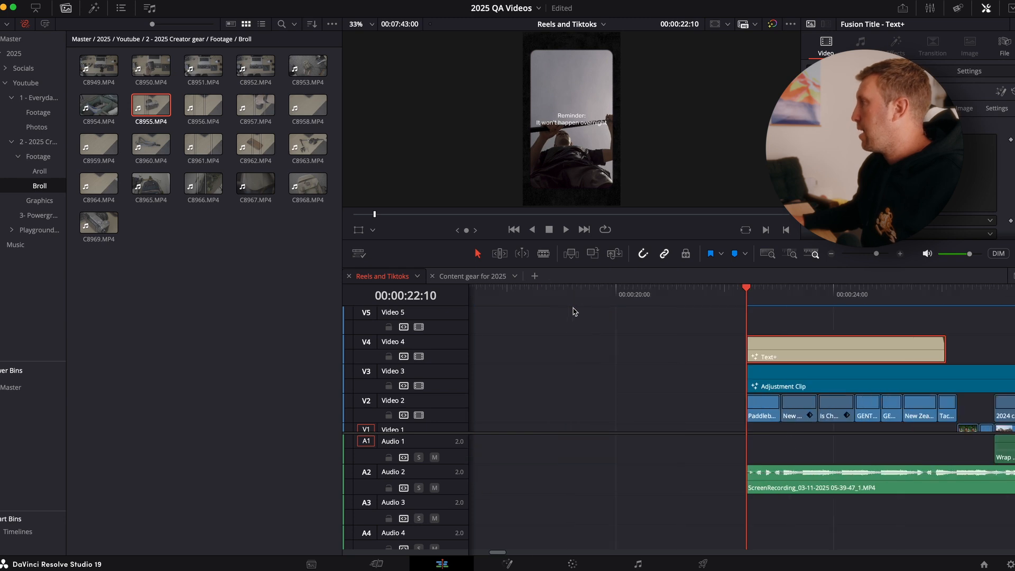
{"action": "scroll", "coordinate": [576, 312], "scroll_direction": "right", "scroll_amount": 3}
{"action": "key", "text": "i"}
Place the playhead on the Adjustment Clip's last frame at 00:00:37:12 and mark an Out point there
{"action": "key", "text": "super+-"}
{"action": "key", "text": "super+-"}
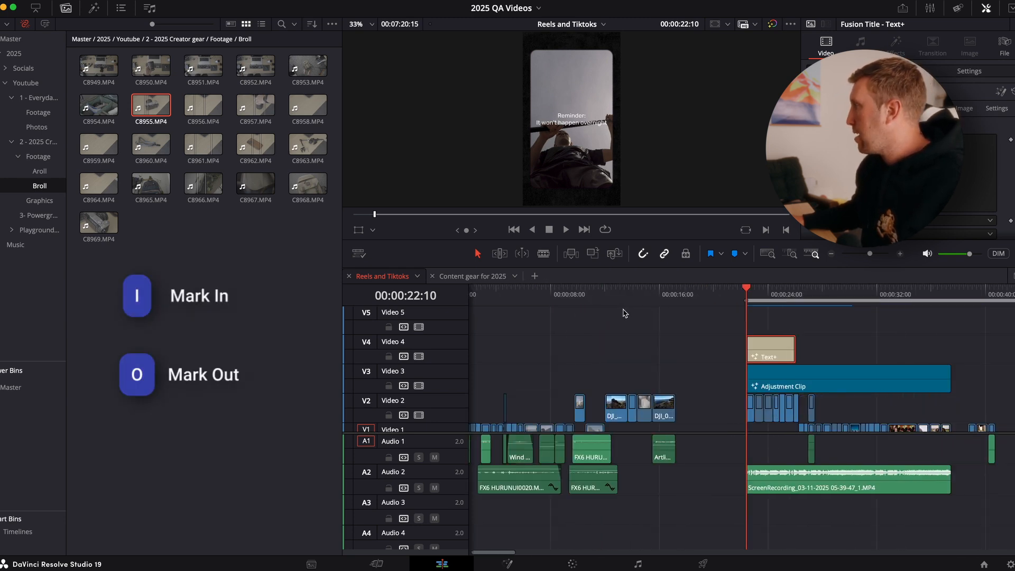
{"action": "left_click", "coordinate": [886, 302]}
{"action": "key", "text": "space"}
{"action": "left_click_drag", "start_coordinate": [940, 298], "coordinate": [949, 294]}
{"action": "key", "text": "super+="}
{"action": "key", "text": "super+="}
{"action": "key", "text": "super+="}
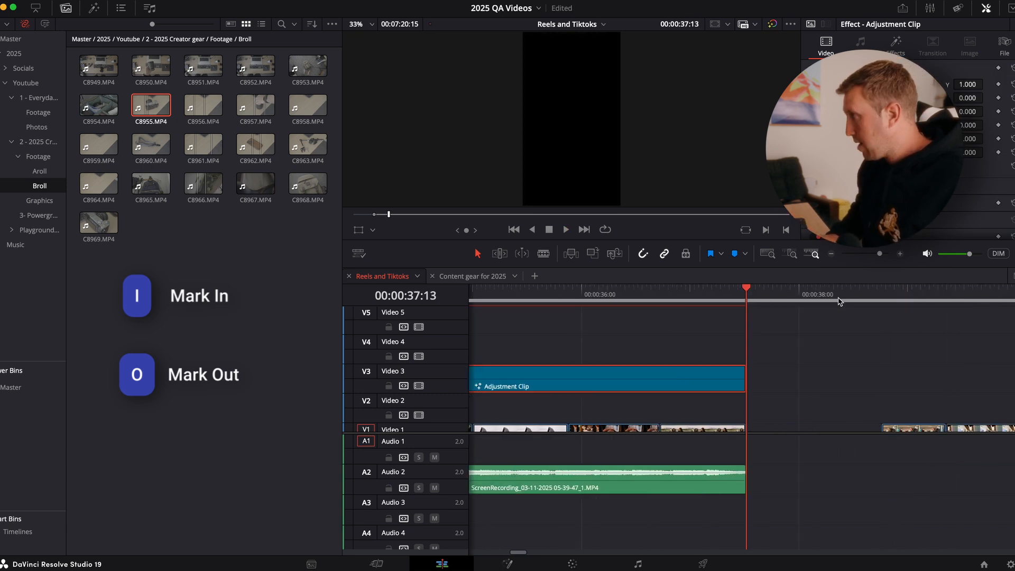
{"action": "key", "text": "Left"}
{"action": "key", "text": "o"}
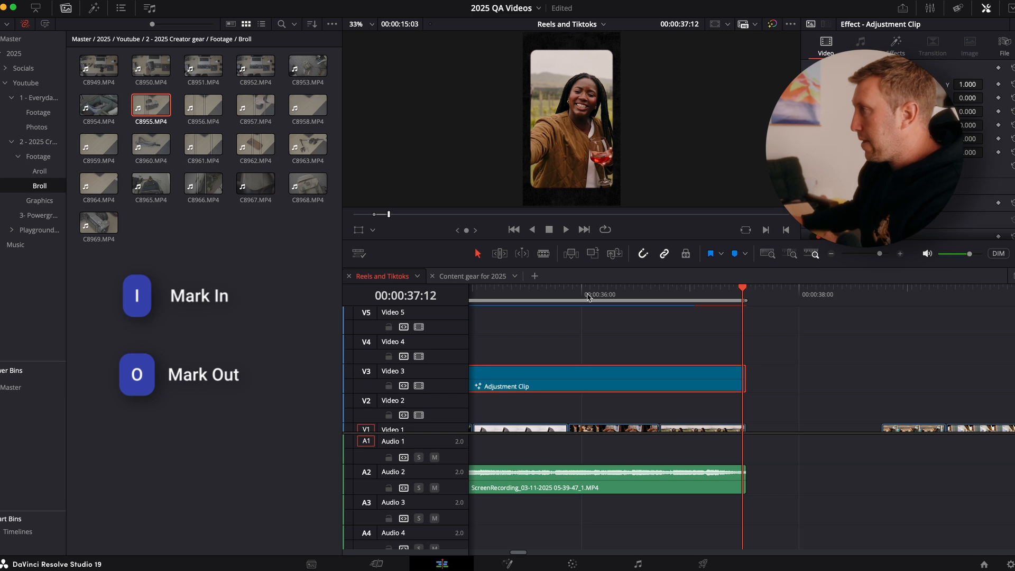
Move the Out point slightly earlier for a marked duration of 00:00:15:01, and place the playhead at 00:00:36:18
{"action": "key", "text": "j"}
{"action": "mouse_move", "coordinate": [746, 301]}
{"action": "left_mouse_down"}
{"action": "mouse_move", "coordinate": [602, 299]}
{"action": "mouse_move", "coordinate": [739, 306]}
{"action": "left_mouse_up"}
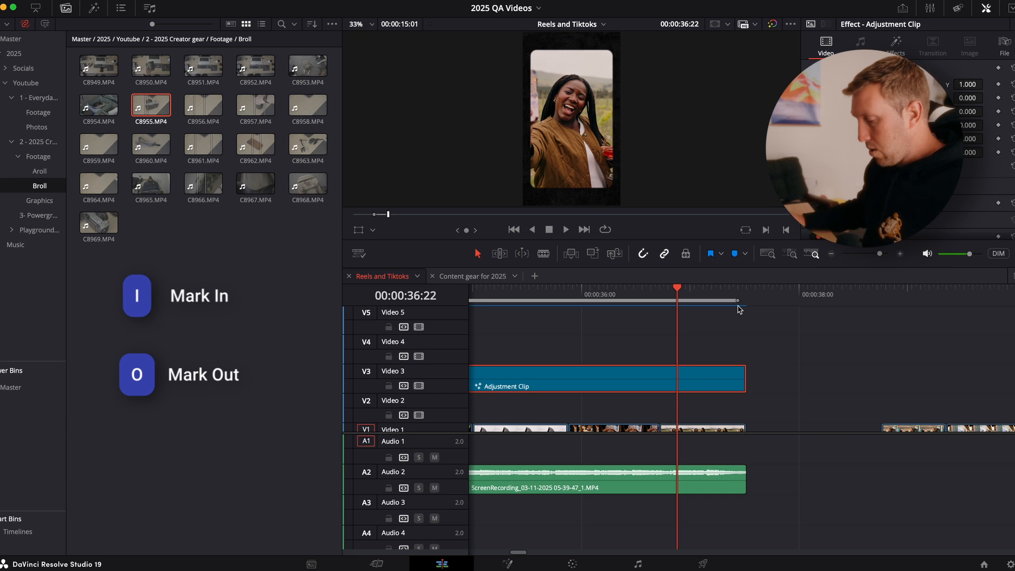
{"action": "left_click", "coordinate": [662, 295]}
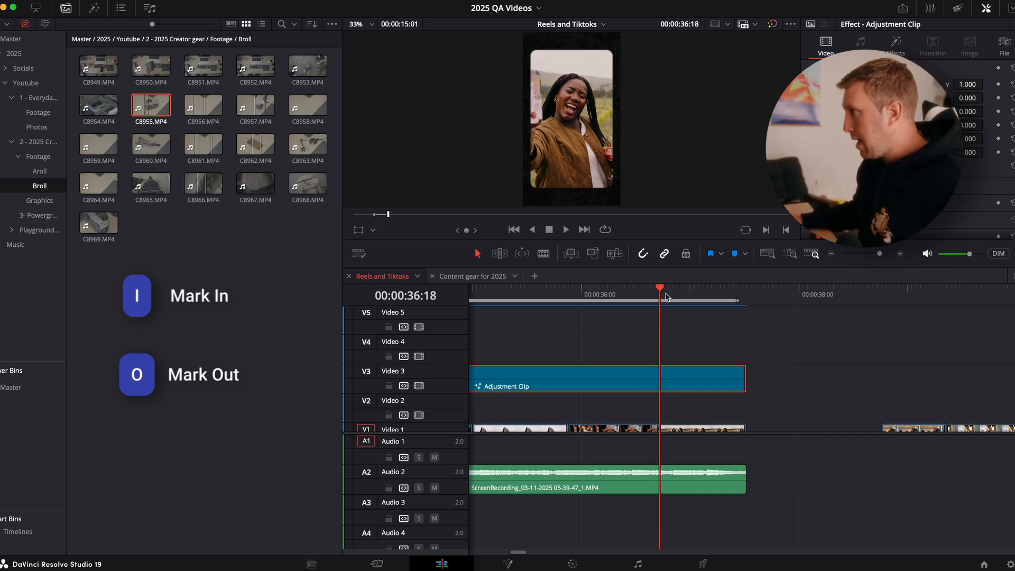
Switch to the Content gear for 2025 timeline, place the playhead at 00:27:11:14 and load C8961.MP4 into the source viewer
{"action": "left_click", "coordinate": [471, 279]}
{"action": "left_click_drag", "start_coordinate": [716, 301], "coordinate": [679, 305]}
{"action": "key", "text": "super+minus"}
{"action": "key", "text": "super+minus"}
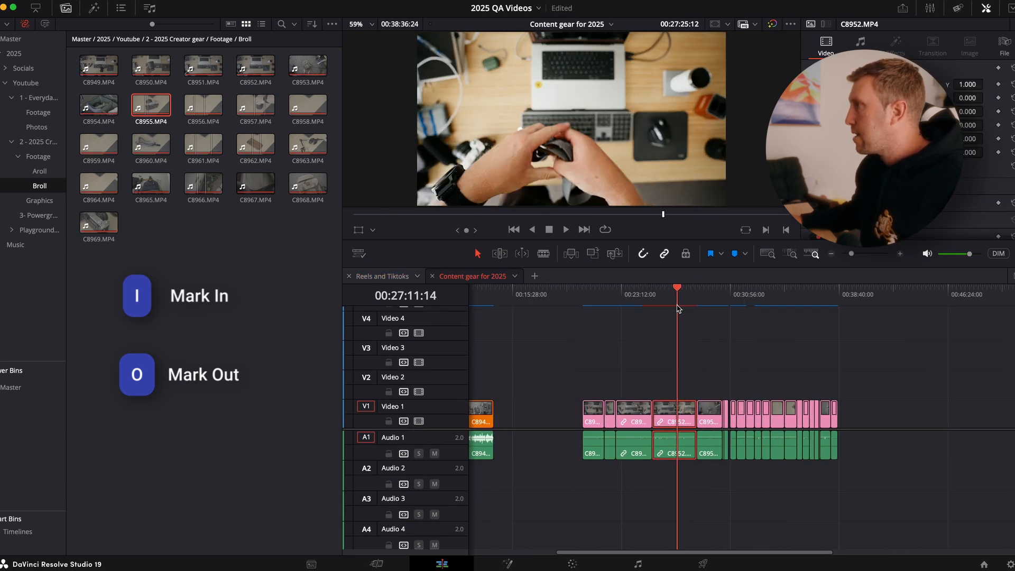
{"action": "key", "text": "super+equal"}
{"action": "double_click", "coordinate": [203, 145]}
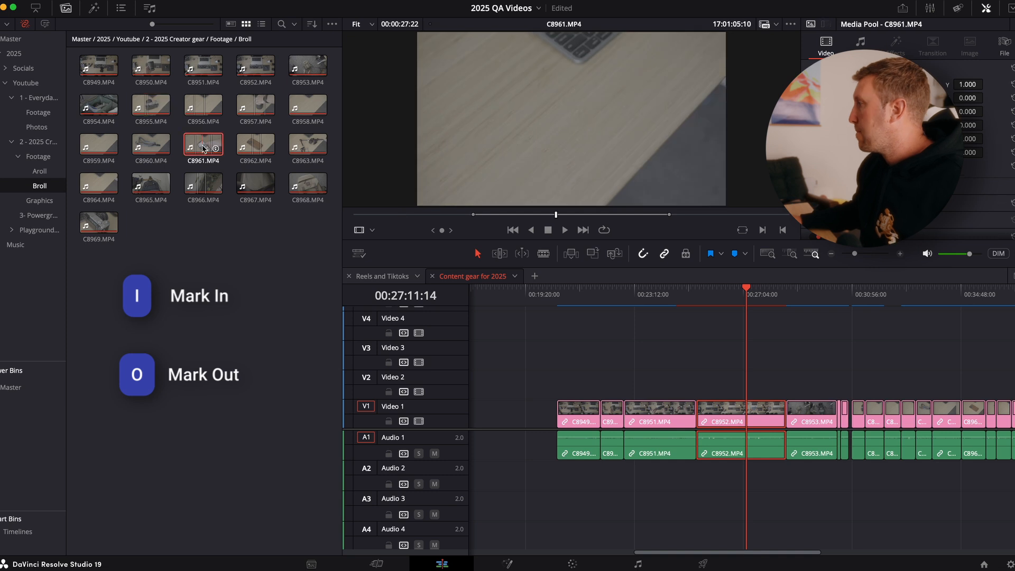
Overwrite C8961.MP4 onto Video 1 at 00:26:13:13 over the C8952.MP4 clip, and undo the overwrite
{"action": "left_click", "coordinate": [720, 304]}
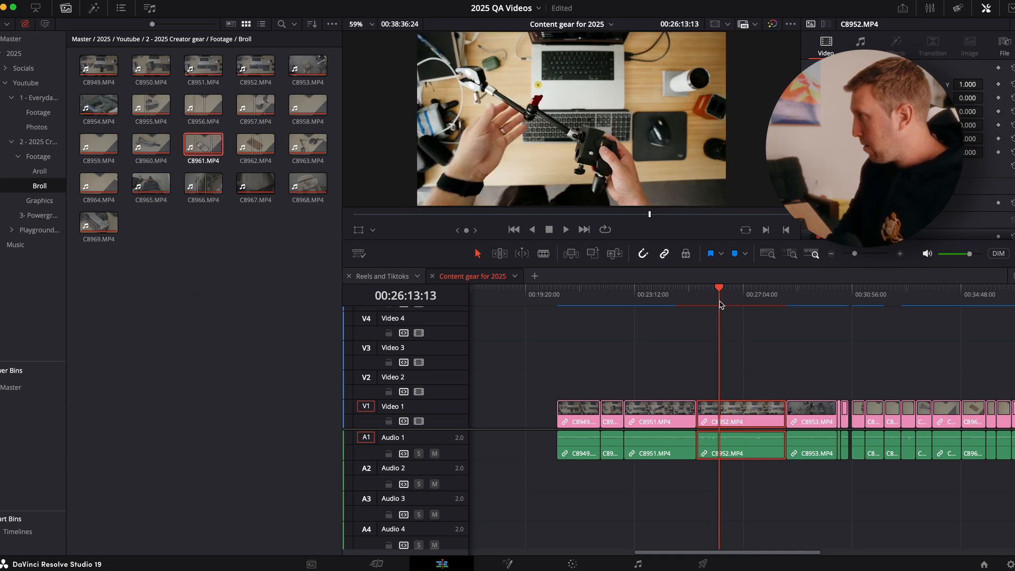
{"action": "key", "text": "F10"}
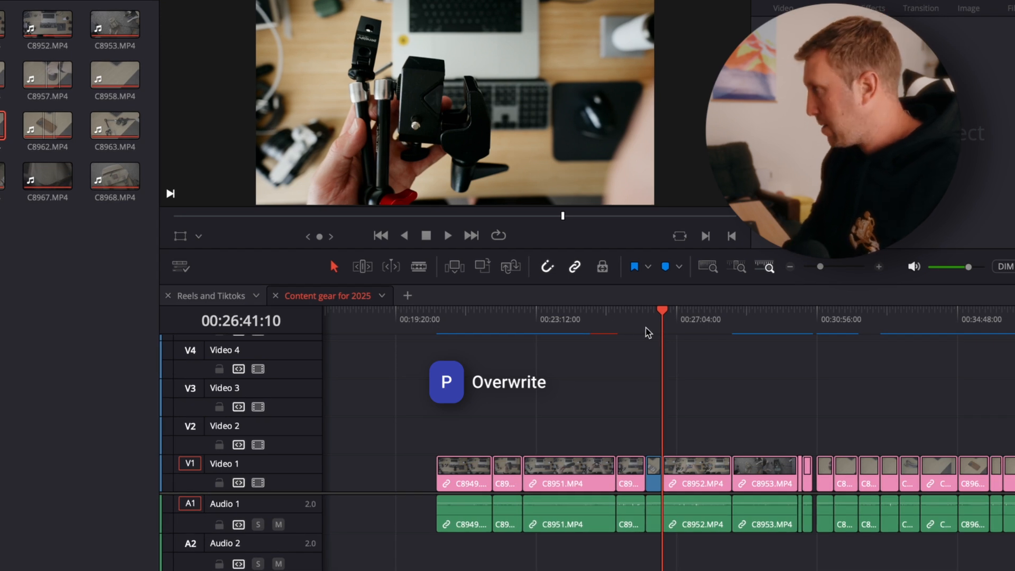
{"action": "key", "text": "ctrl+z"}
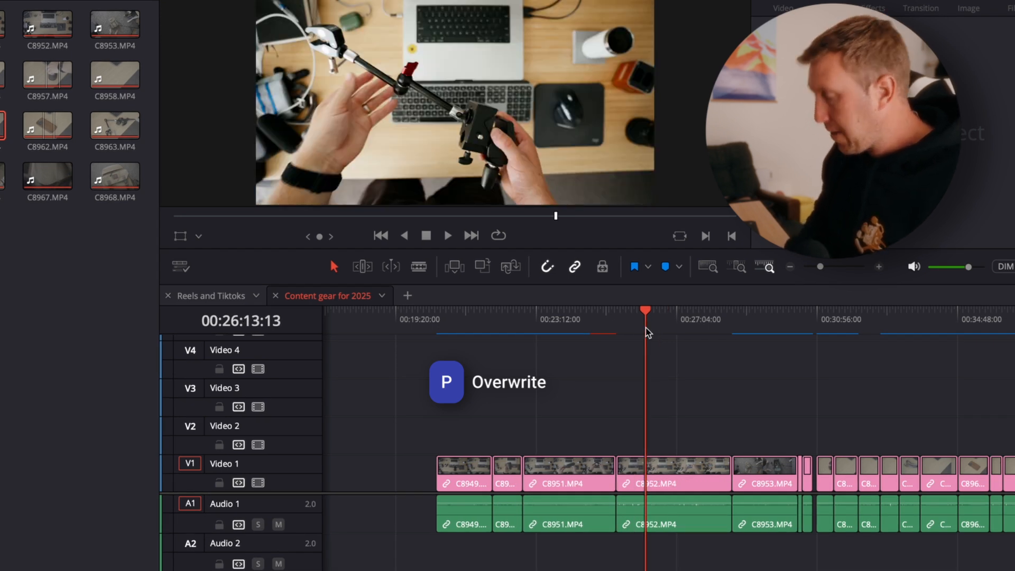
Place C8961.MP4 on top on Video 2 at 00:26:13:13, undo it, and try appending to the timeline's end
{"action": "key", "text": "F12"}
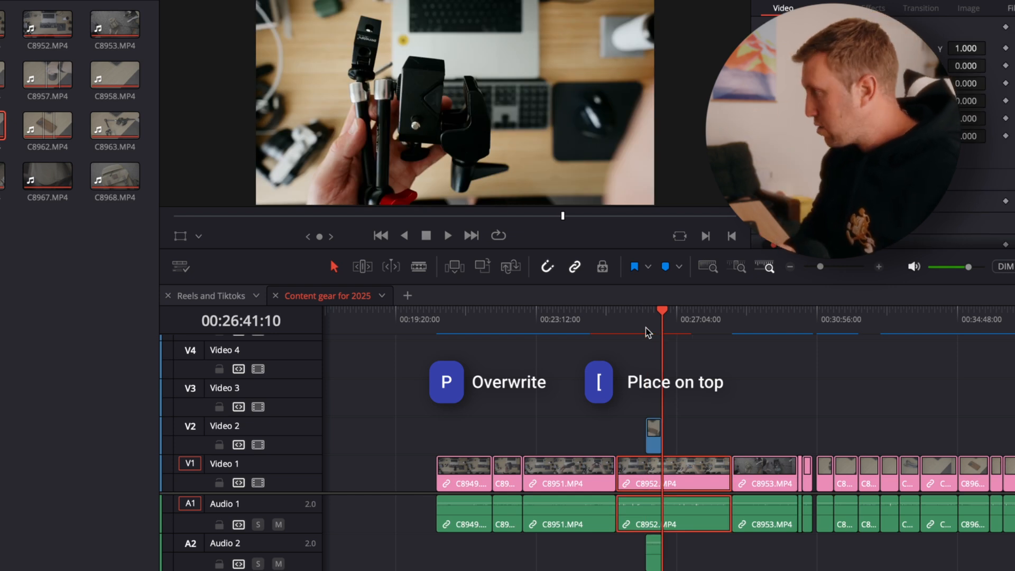
{"action": "key", "text": "ctrl+z"}
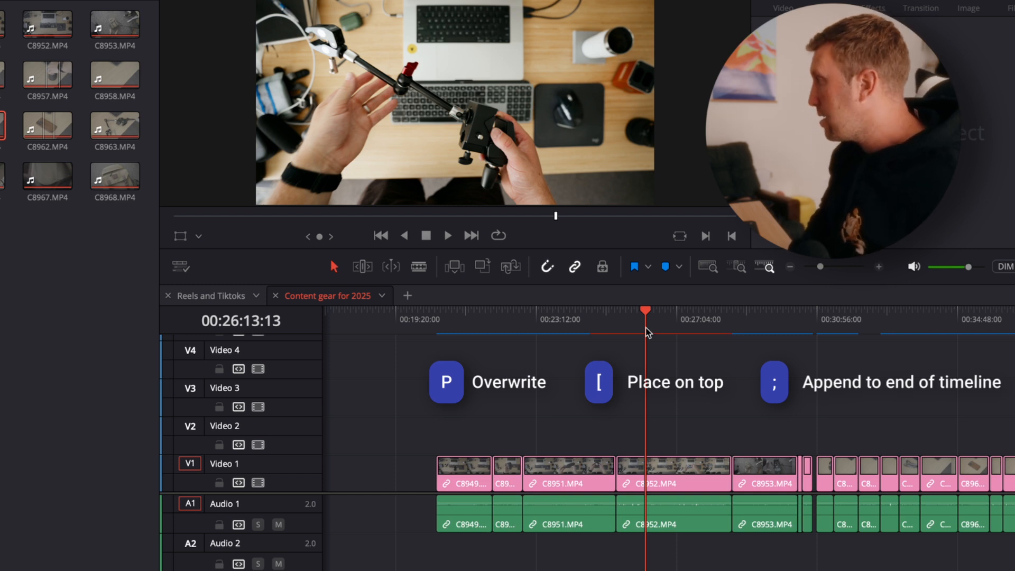
{"action": "key", "text": "semicolon"}
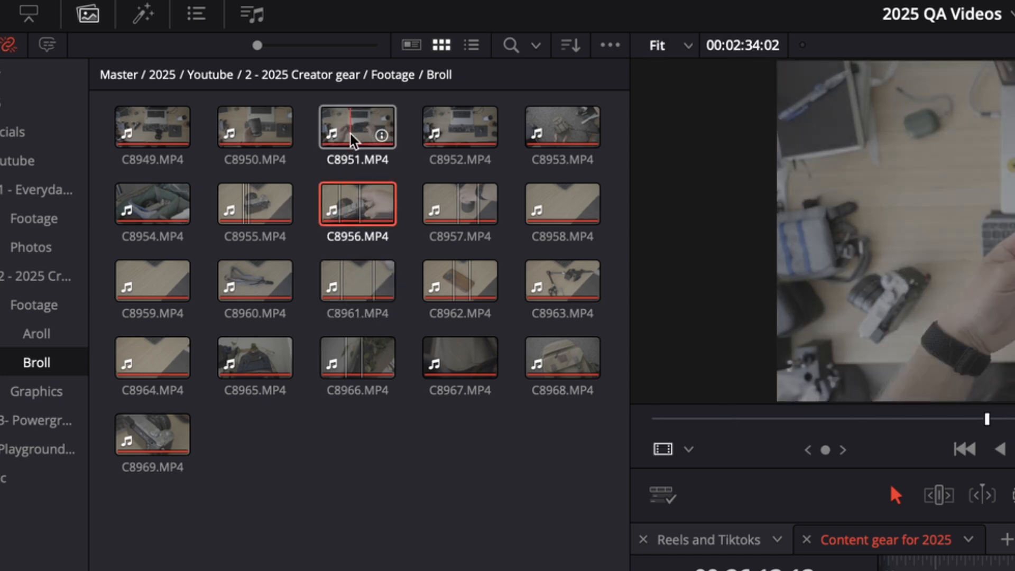
Preview C8951.MP4 from the Broll bin, playing it forward at 2x and in reverse, and pause it
{"action": "key", "text": "j"}
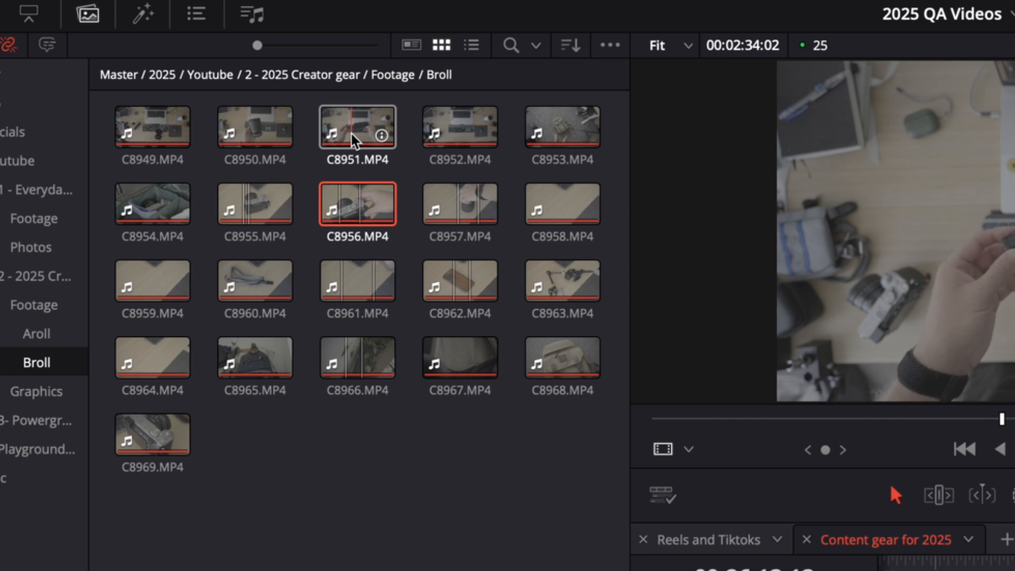
{"action": "key", "text": "k"}
{"action": "key", "text": "l"}
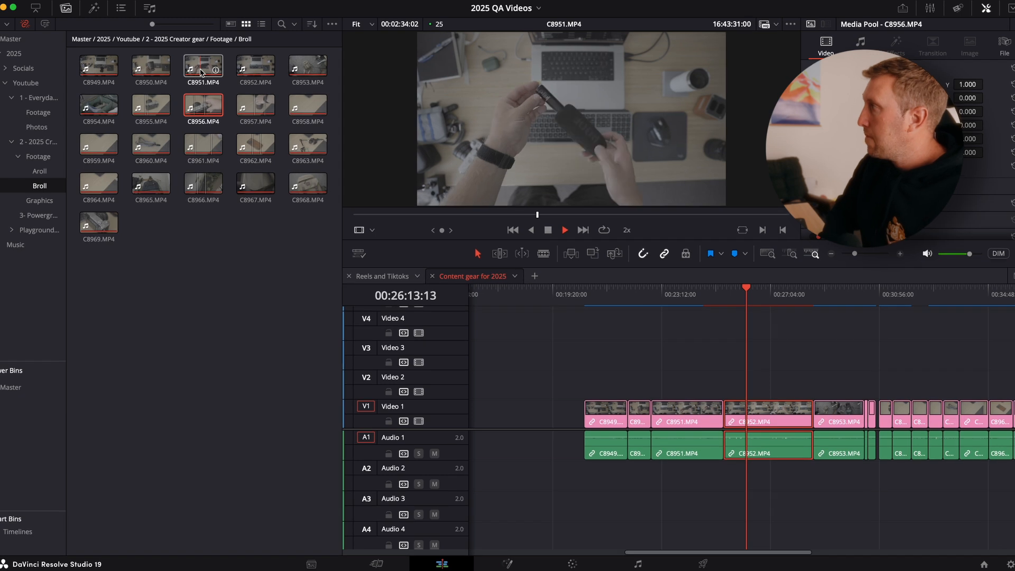
{"action": "key", "text": "j"}
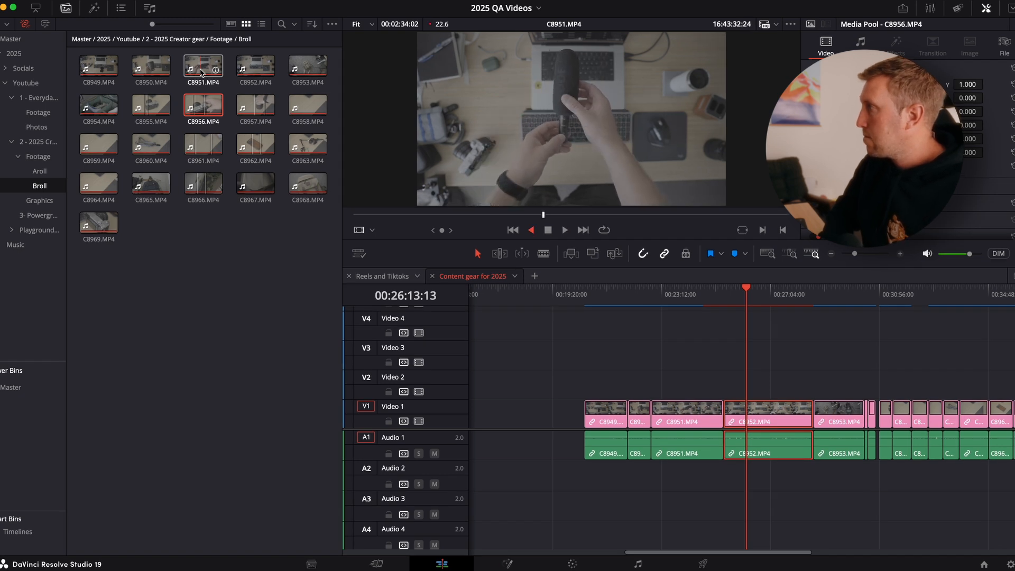
{"action": "key", "text": "k"}
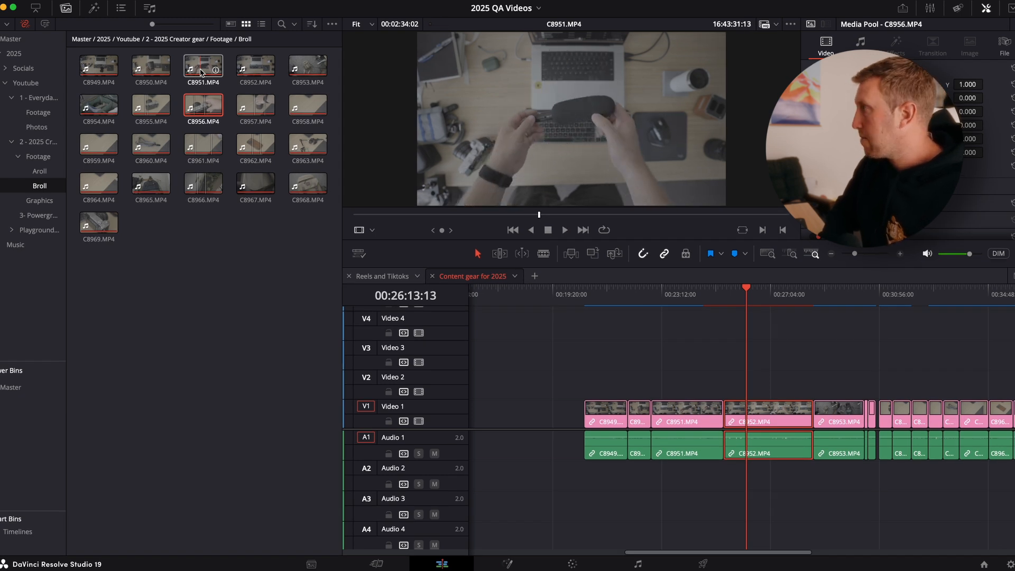
{"action": "key", "text": "Right"}
{"action": "key", "text": "Right"}
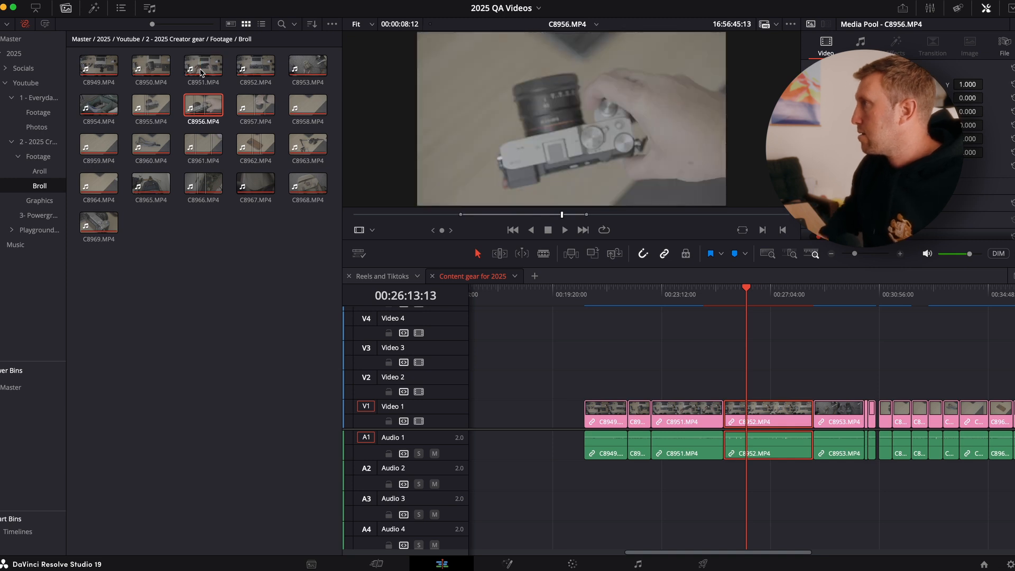
Mark a 00:00:05:13 range in C8951.MP4 and append it to the end of the Content gear for 2025 timeline
{"action": "left_click", "coordinate": [201, 72]}
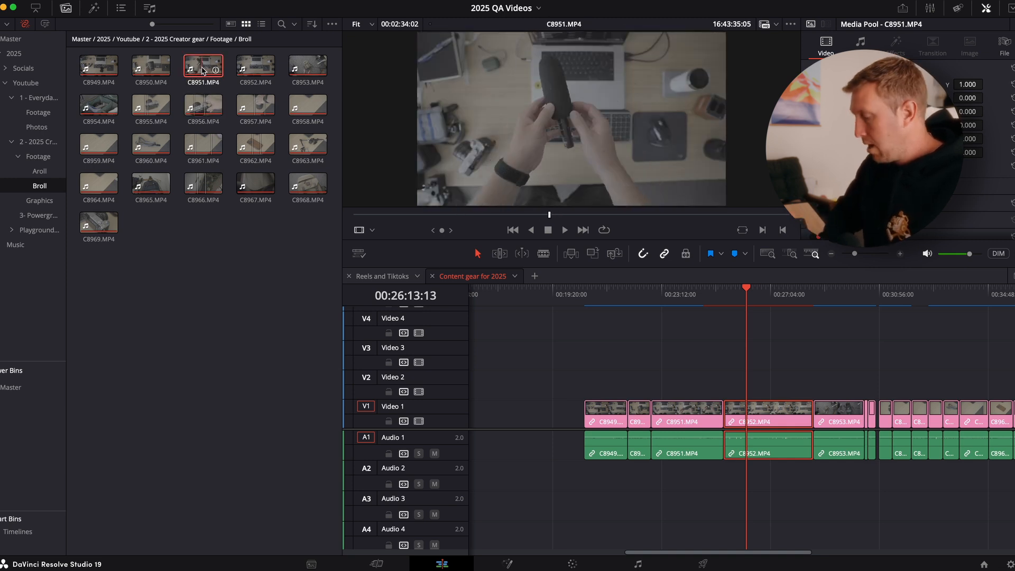
{"action": "key", "text": "space"}
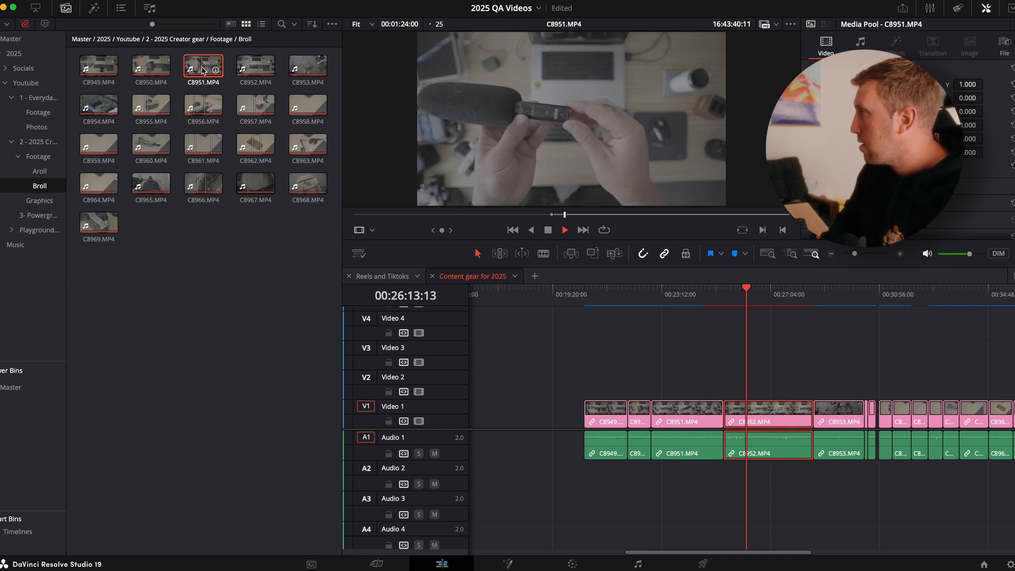
{"action": "key", "text": "space"}
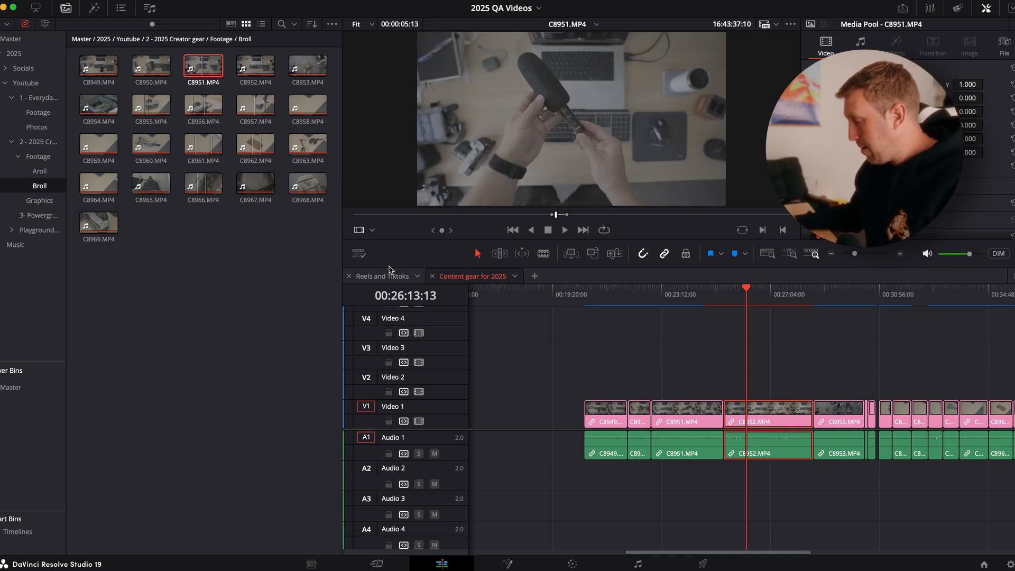
{"action": "key", "text": "shift+F12"}
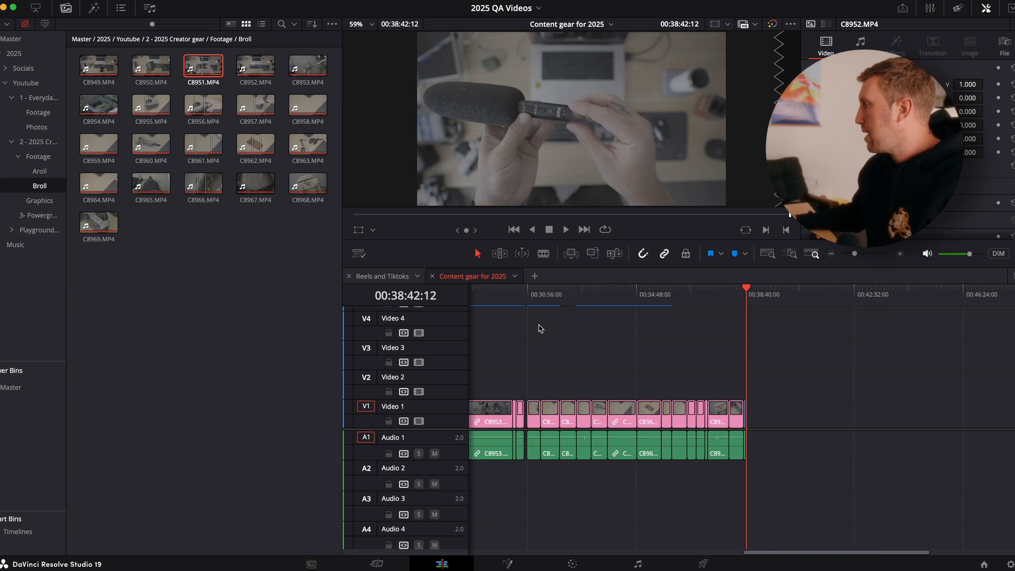
Place the playhead over the appended C8951.MP4 clip at 00:38:39:11
{"action": "key", "text": "super+equal"}
{"action": "key", "text": "super+equal"}
{"action": "key", "text": "super+equal"}
{"action": "key", "text": "super+equal"}
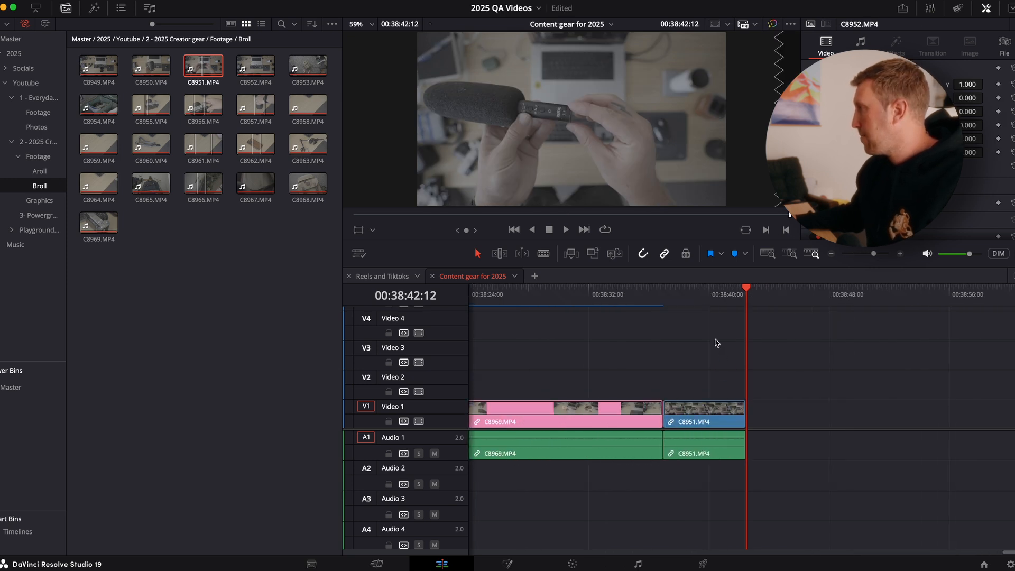
{"action": "left_click", "coordinate": [655, 301]}
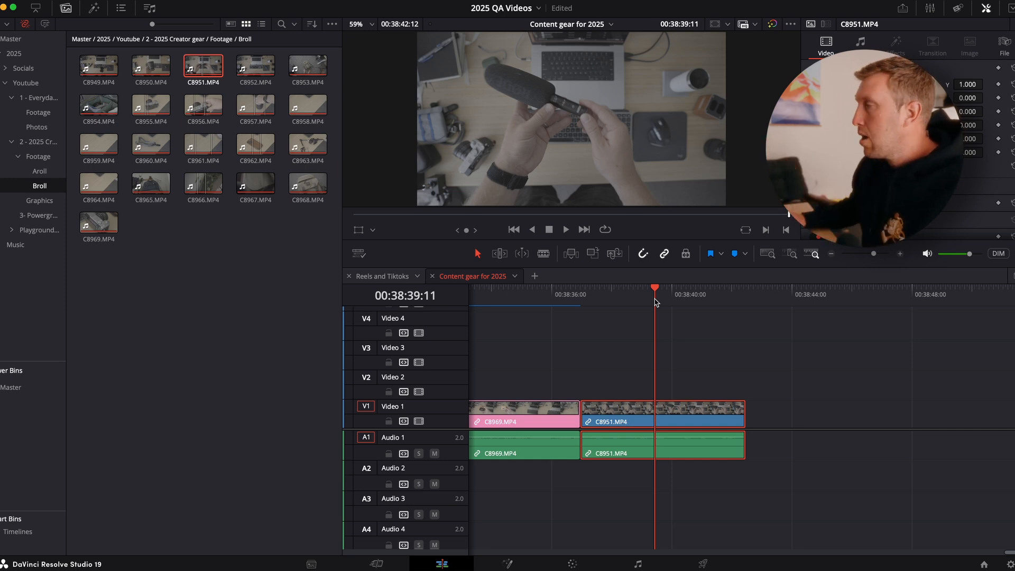
Select the Broll bin clips from C8950.MP4 to C8968.MP4, excluding the first column, and clear their In and Out points
{"action": "left_click_drag", "start_coordinate": [313, 264], "coordinate": [149, 64]}
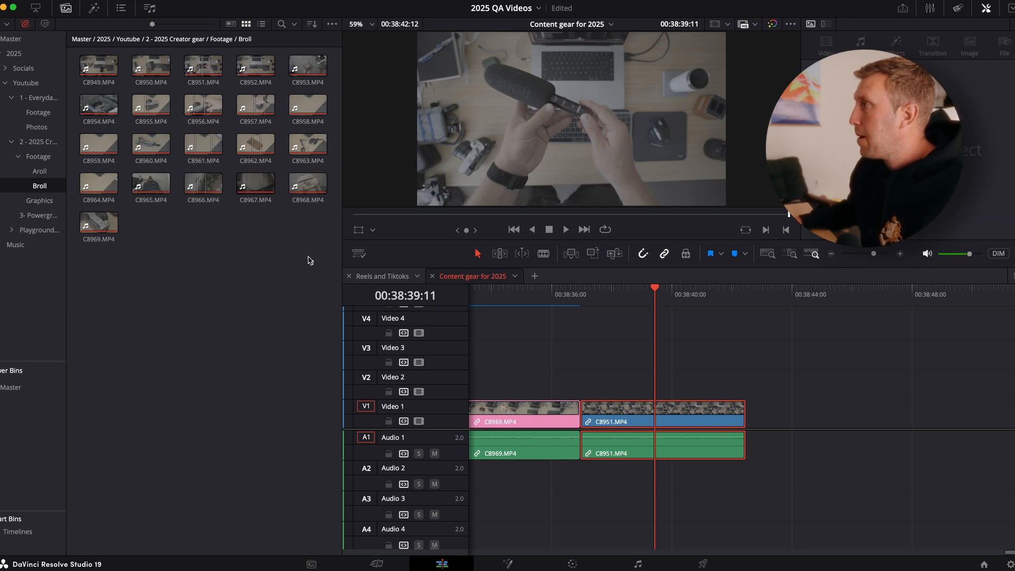
{"action": "left_click_drag", "start_coordinate": [237, 121], "coordinate": [233, 120]}
{"action": "key", "text": "alt+x"}
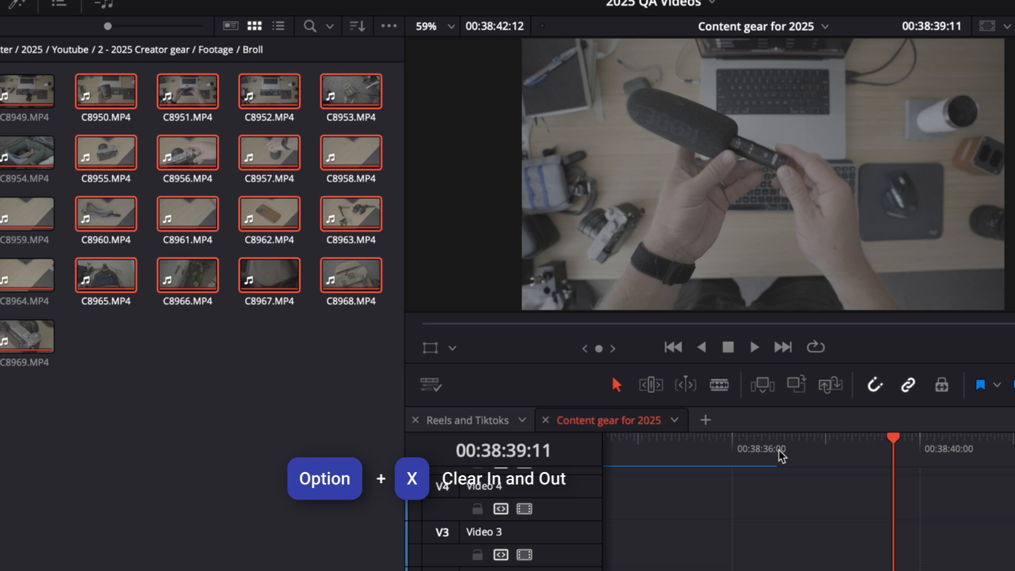
Mark a timeline range from 00:38:36:24 to 00:38:41:11 over C8951.MP4, and clear it with the playhead at 00:38:38:04
{"action": "left_click", "coordinate": [495, 342]}
{"action": "key", "text": "i"}
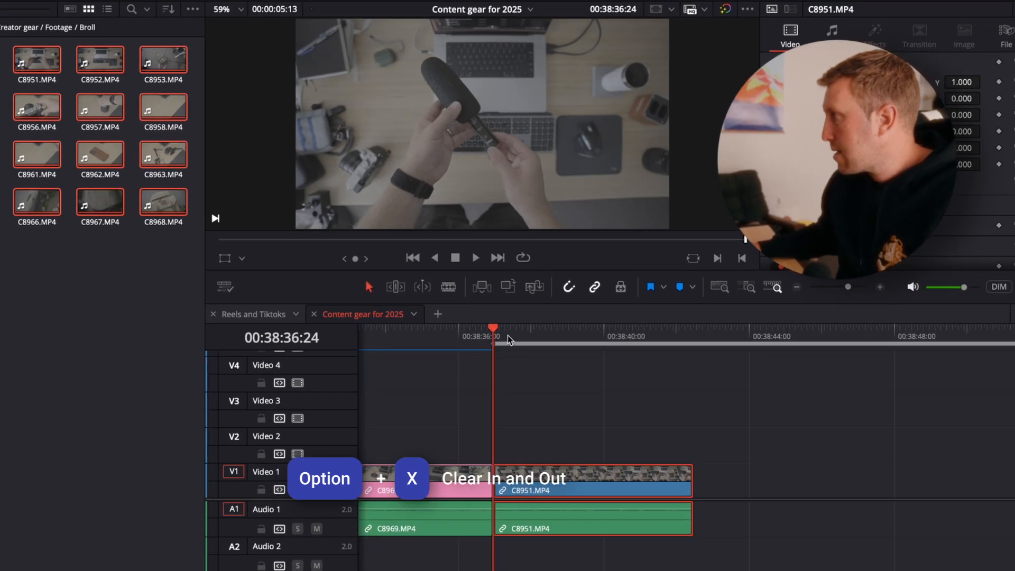
{"action": "left_click_drag", "start_coordinate": [508, 338], "coordinate": [658, 344]}
{"action": "key", "text": "o"}
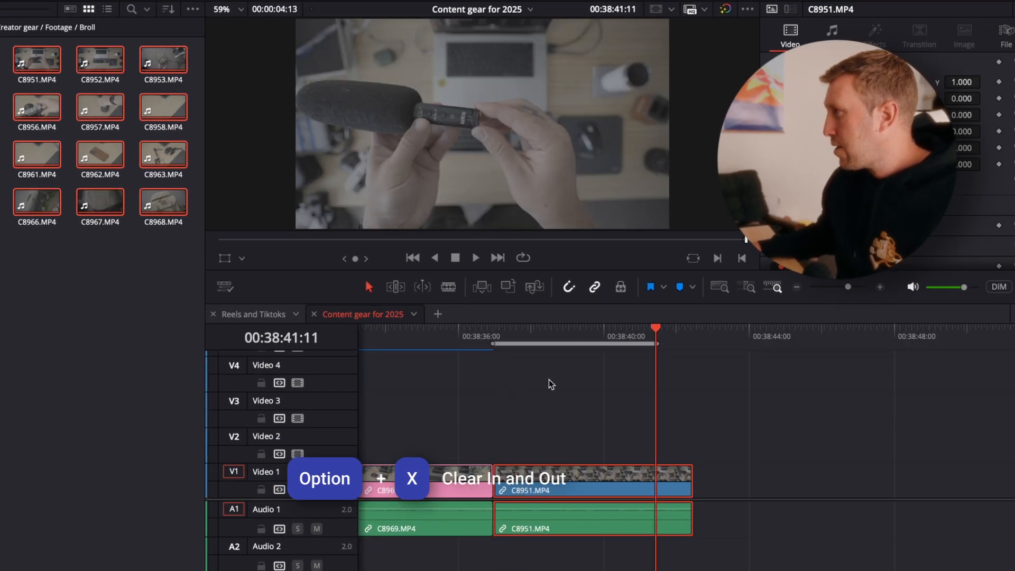
{"action": "left_click", "coordinate": [532, 333]}
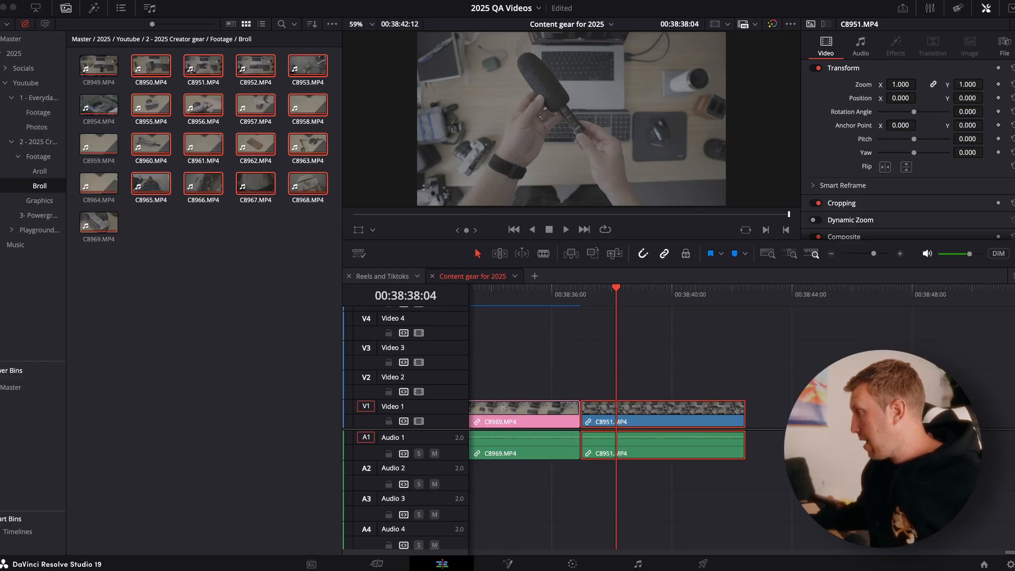
View the grades and node graphs of clips 25 and 19 on the Color page, and return to the Edit page
{"action": "left_click", "coordinate": [573, 564]}
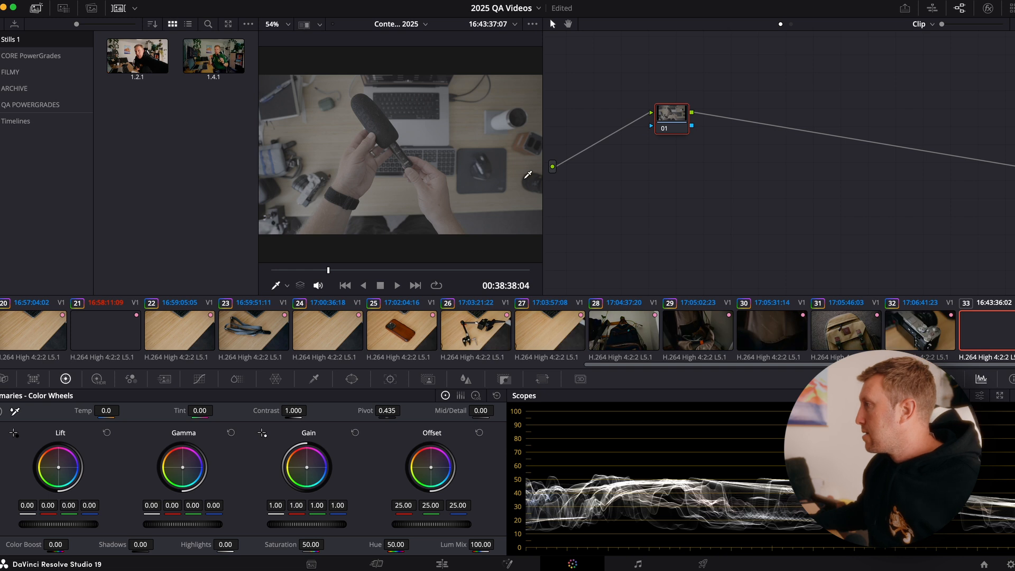
{"action": "left_click", "coordinate": [401, 333]}
{"action": "scroll", "coordinate": [446, 327], "scroll_direction": "left", "scroll_amount": 10}
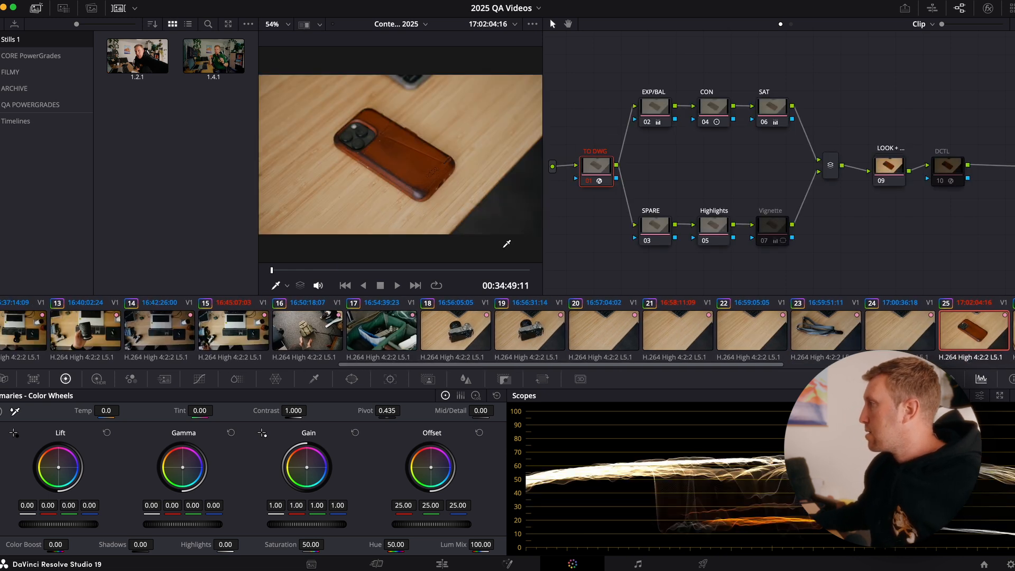
{"action": "left_click", "coordinate": [528, 335]}
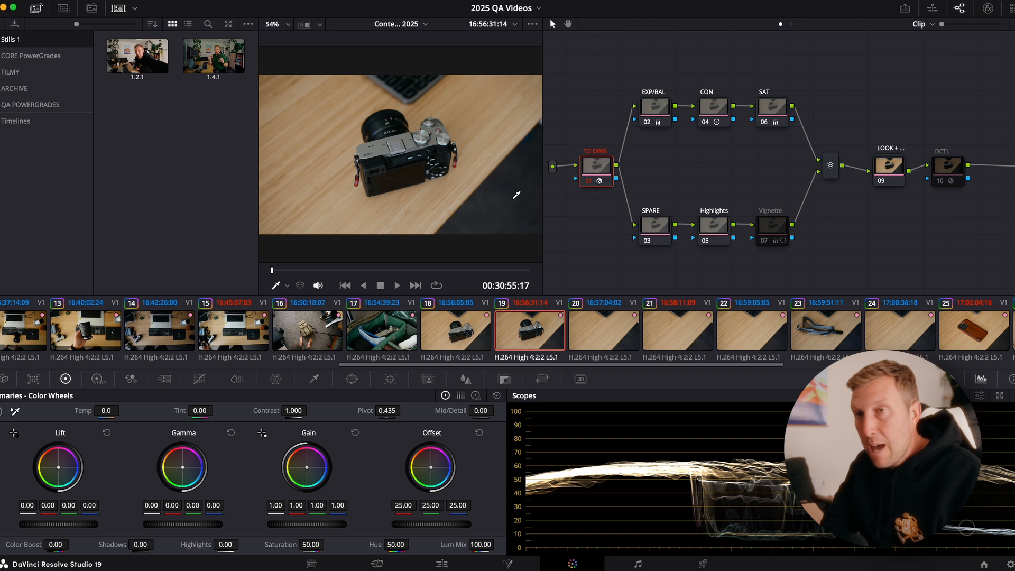
{"action": "key", "text": "Tab"}
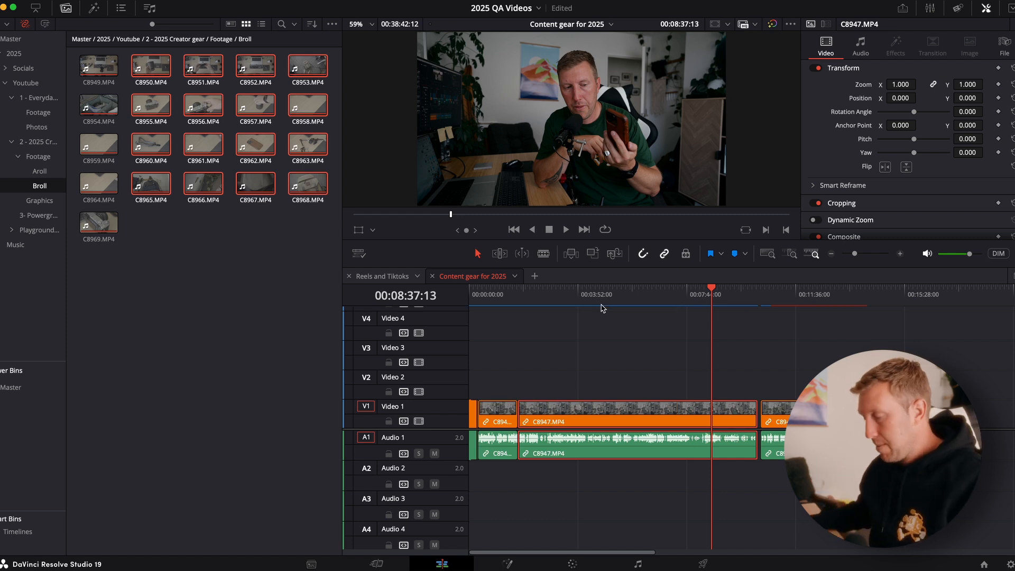
{"action": "key", "text": "super+minus"}
{"action": "key", "text": "super+minus"}
{"action": "key", "text": "super+minus"}
{"action": "key", "text": "super+equal"}
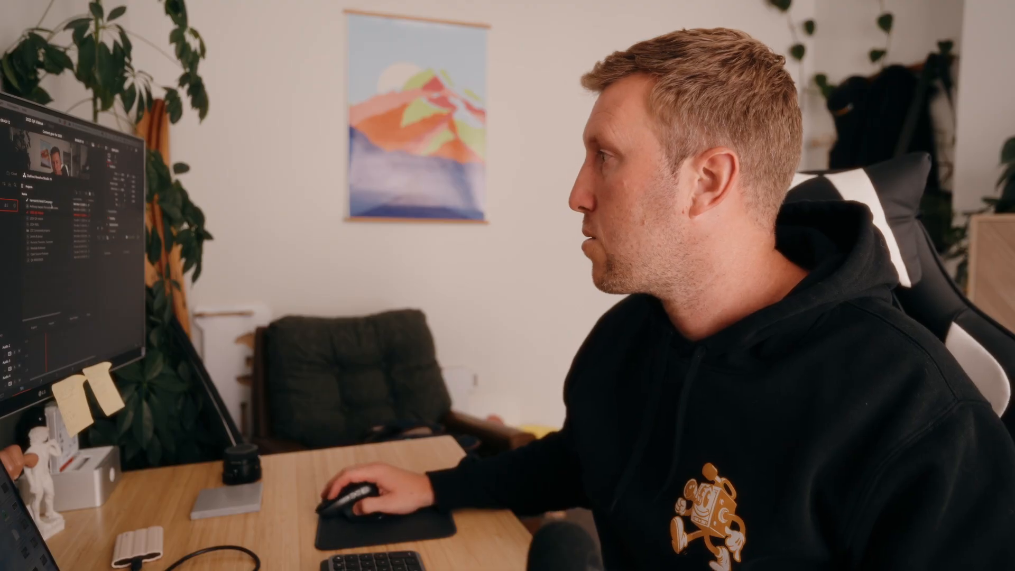
In the recruitment video project, scrub through the color-coded clips in the first section of the Cut down of best bits timeline
{"action": "double_click", "coordinate": [48, 210]}
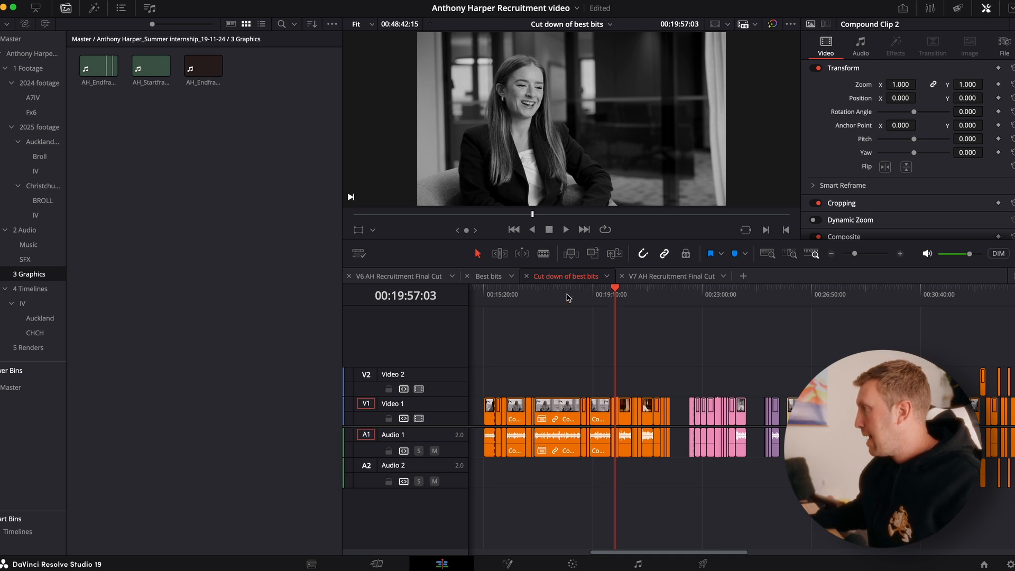
{"action": "scroll", "coordinate": [572, 346], "scroll_direction": "down", "scroll_amount": 4}
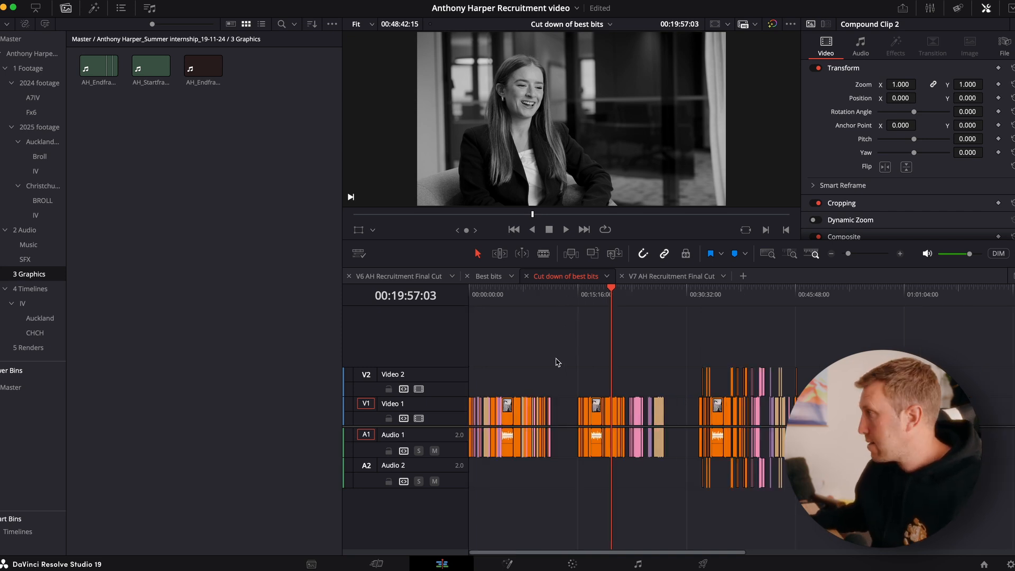
{"action": "left_click", "coordinate": [472, 300]}
{"action": "key", "text": "super+equal"}
{"action": "key", "text": "super+equal"}
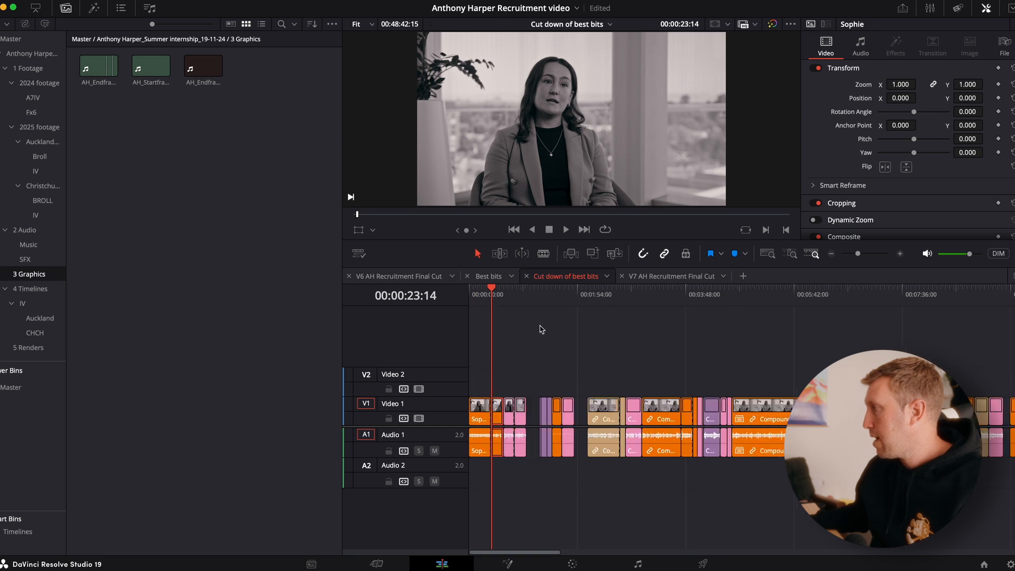
{"action": "left_click_drag", "start_coordinate": [479, 292], "coordinate": [705, 321]}
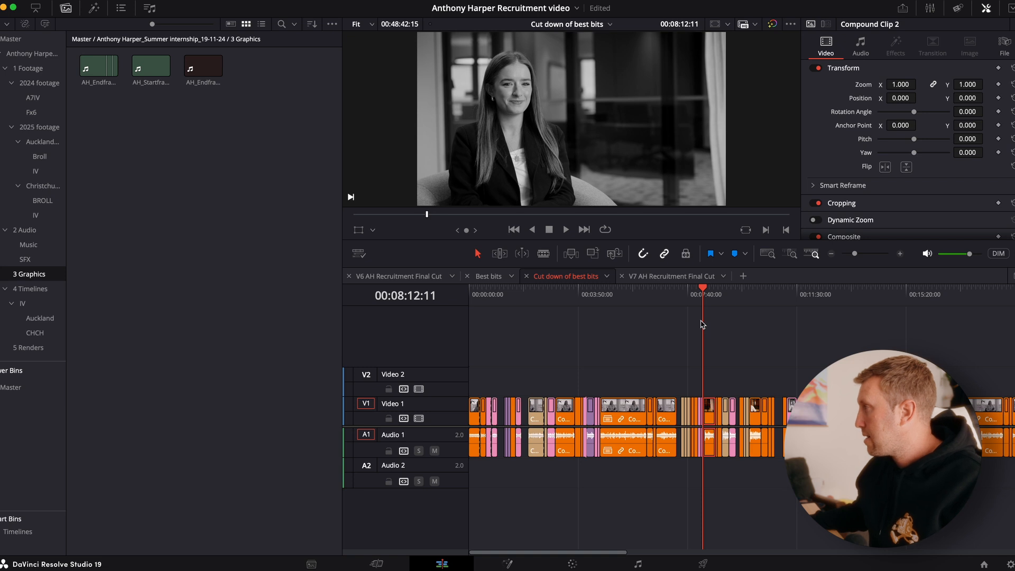
{"action": "left_click", "coordinate": [601, 300]}
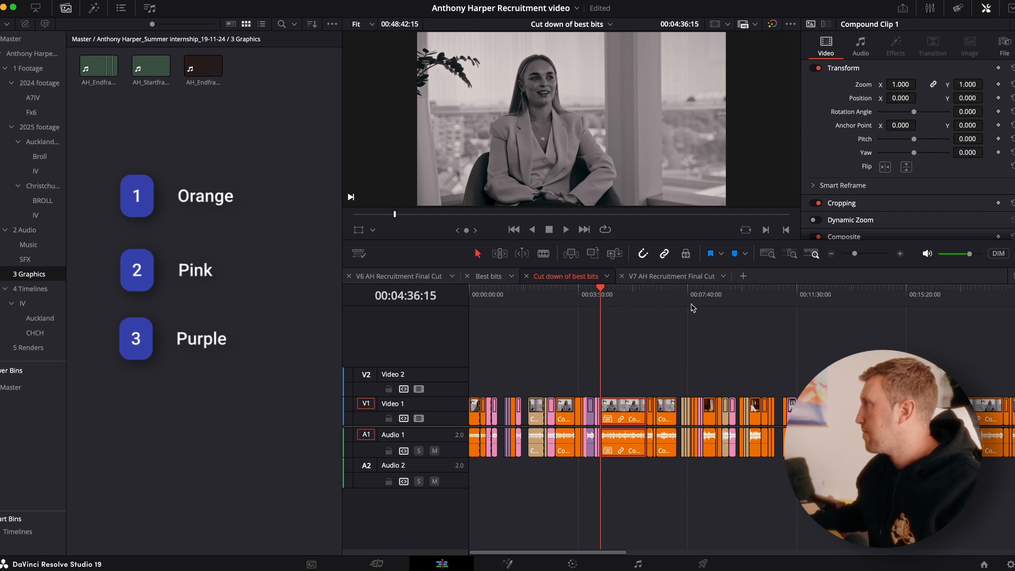
Examine how the clips are grouped by color in the second section of the Cut down of best bits timeline, around 00:19:57:03
{"action": "left_click", "coordinate": [768, 301]}
{"action": "scroll", "coordinate": [746, 307], "scroll_direction": "down", "scroll_amount": 4}
{"action": "left_click", "coordinate": [611, 301]}
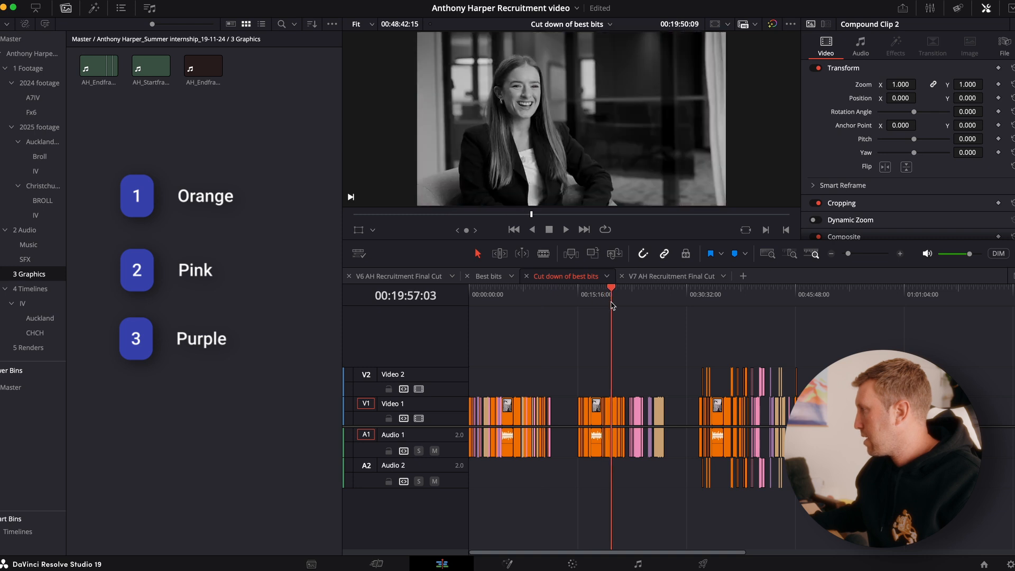
{"action": "scroll", "coordinate": [609, 304], "scroll_direction": "up", "scroll_amount": 4}
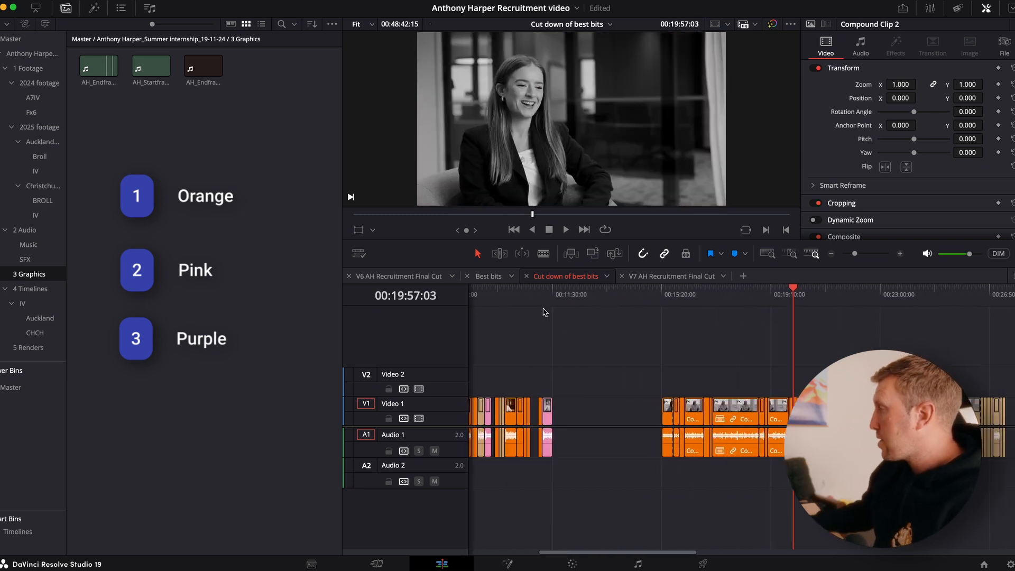
{"action": "scroll", "coordinate": [731, 419], "scroll_direction": "right", "scroll_amount": 5}
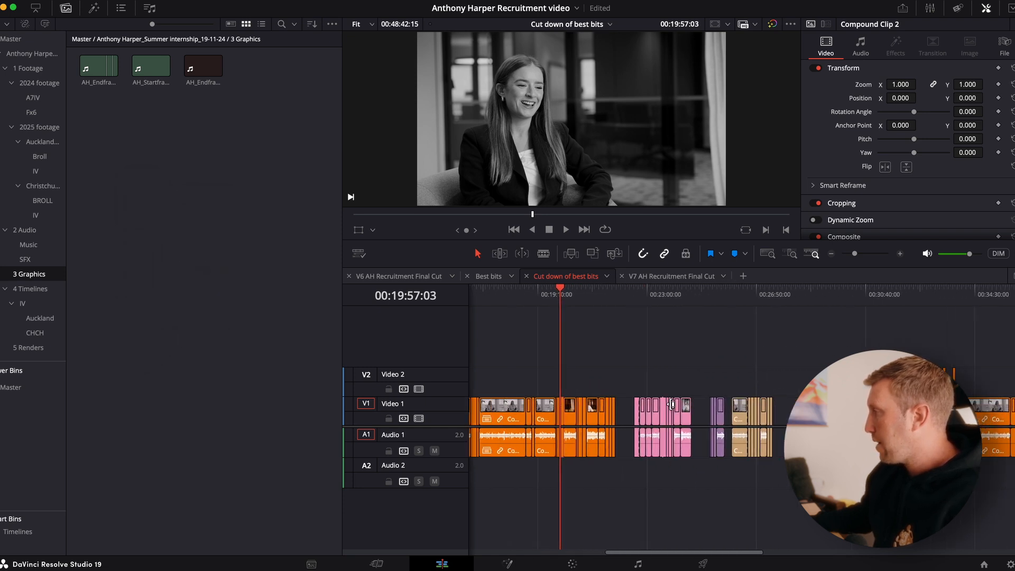
{"action": "scroll", "coordinate": [671, 405], "scroll_direction": "left", "scroll_amount": 4}
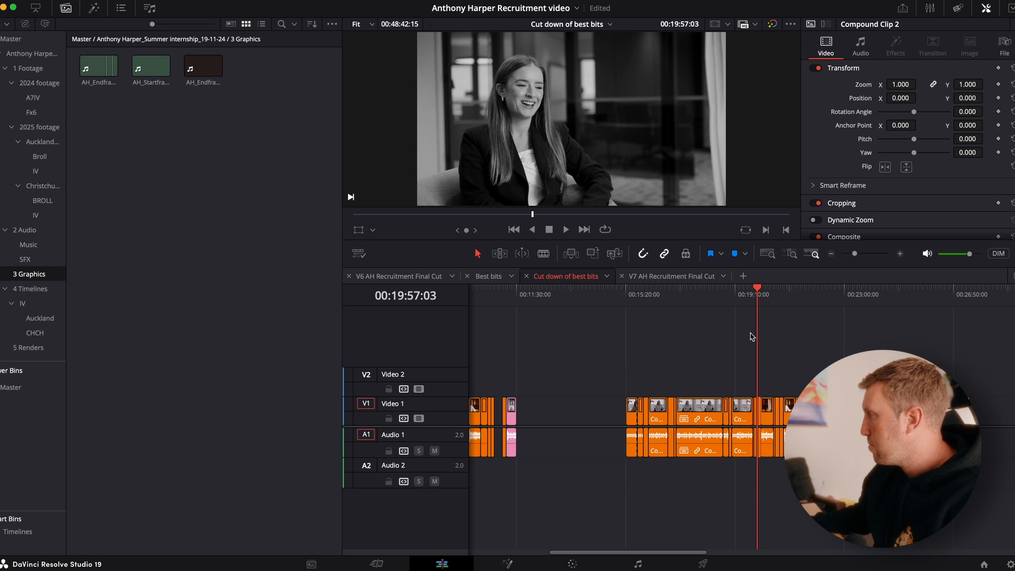
{"action": "left_click", "coordinate": [699, 304]}
{"action": "left_click", "coordinate": [766, 313]}
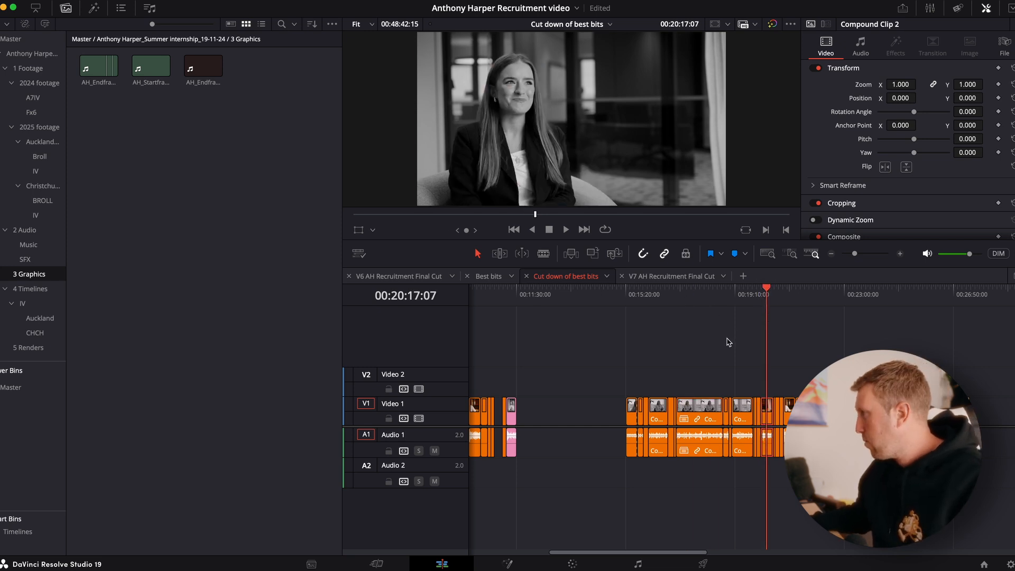
{"action": "key", "text": "super+minus"}
{"action": "key", "text": "super+minus"}
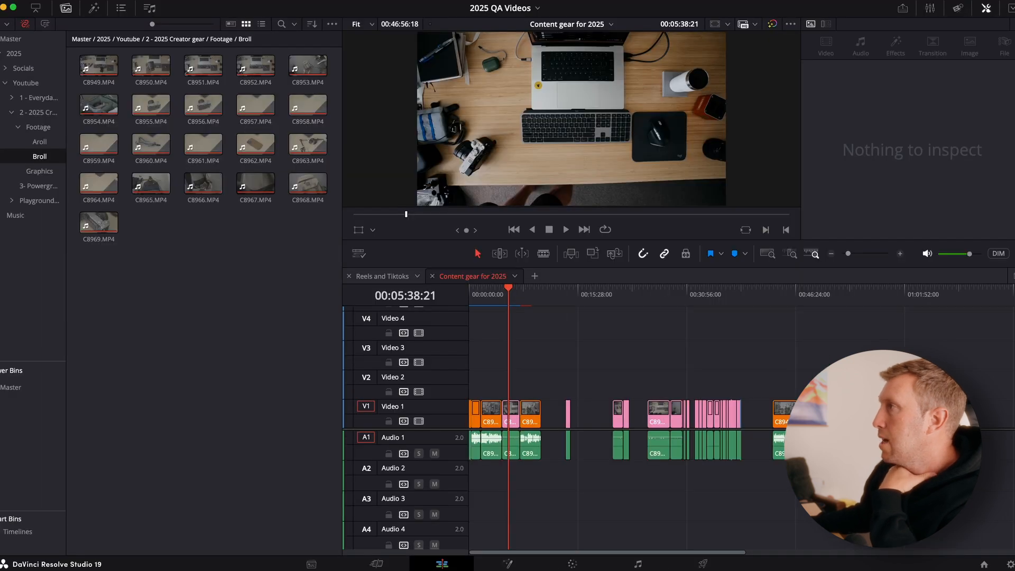
In the Content gear for 2025 timeline, select all clips with clip color Orange and paste copies in the empty area after the last clip
{"action": "left_click", "coordinate": [160, 0]}
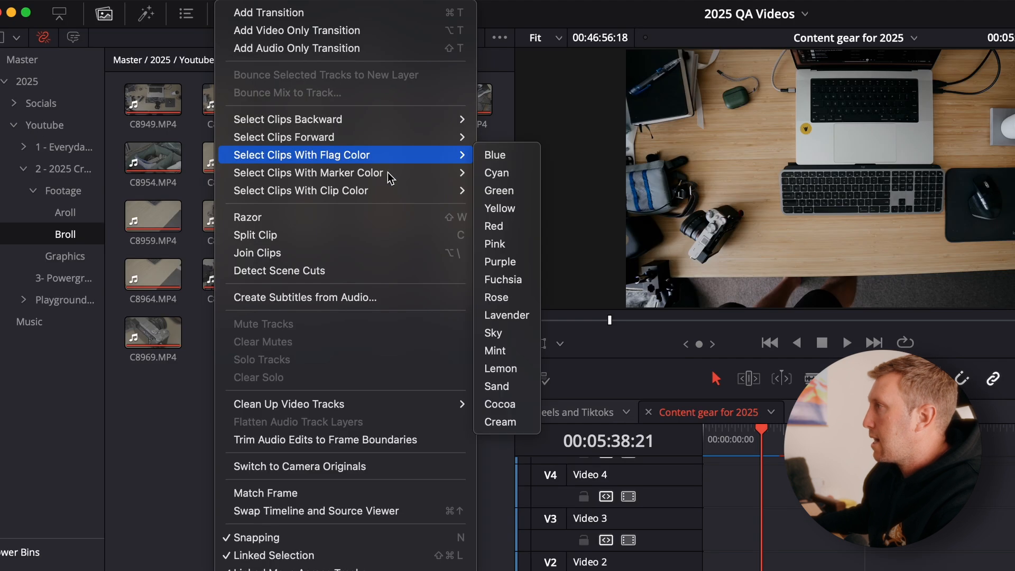
{"action": "mouse_move", "coordinate": [272, 128]}
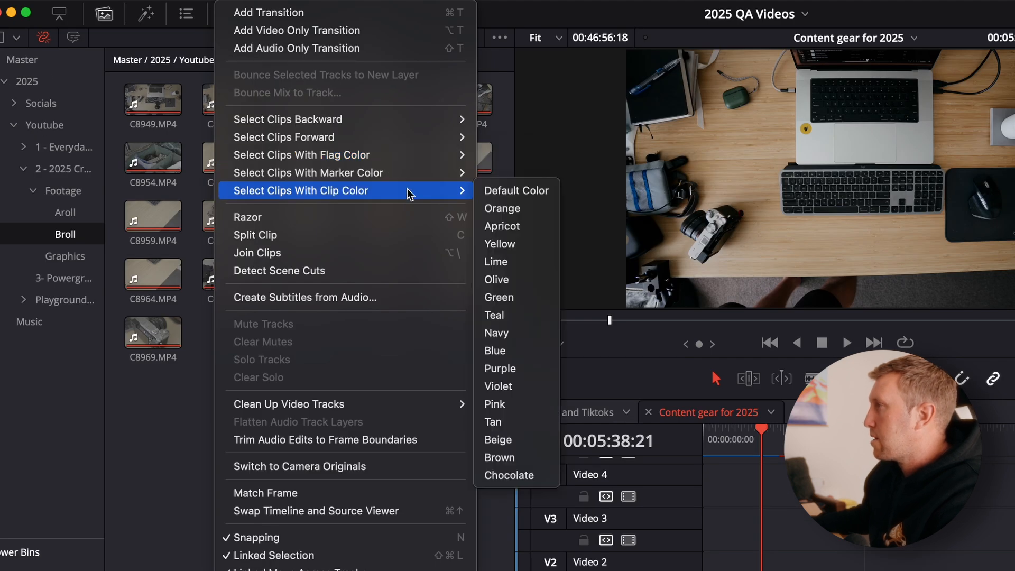
{"action": "left_click", "coordinate": [534, 211]}
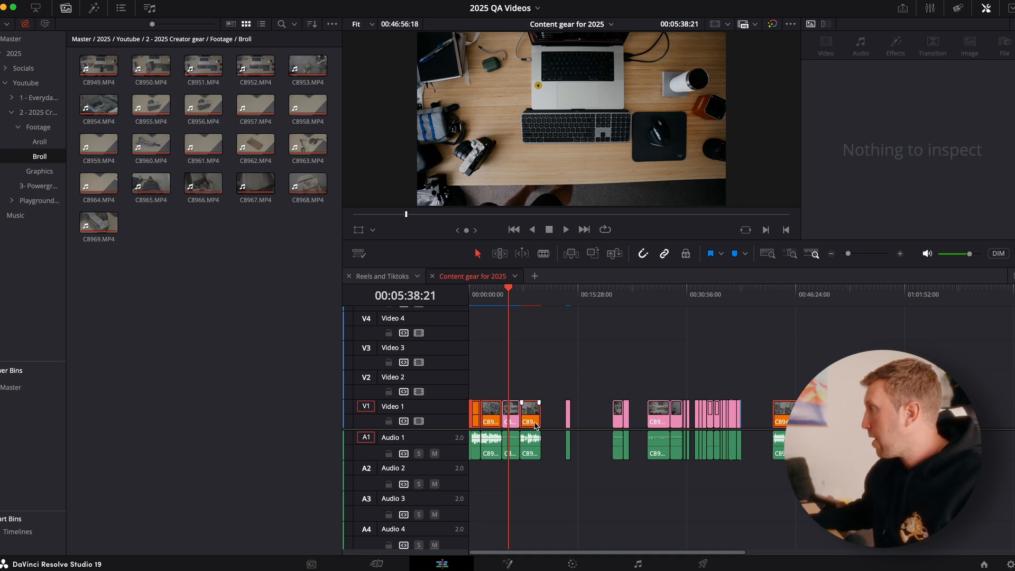
{"action": "left_click", "coordinate": [828, 304]}
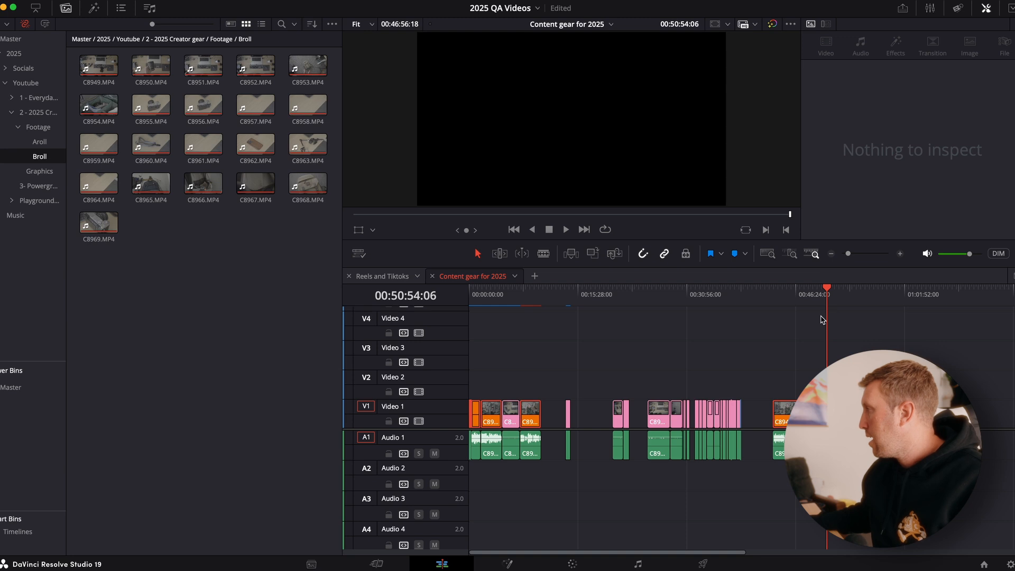
{"action": "left_click", "coordinate": [872, 302]}
{"action": "key", "text": "super+v"}
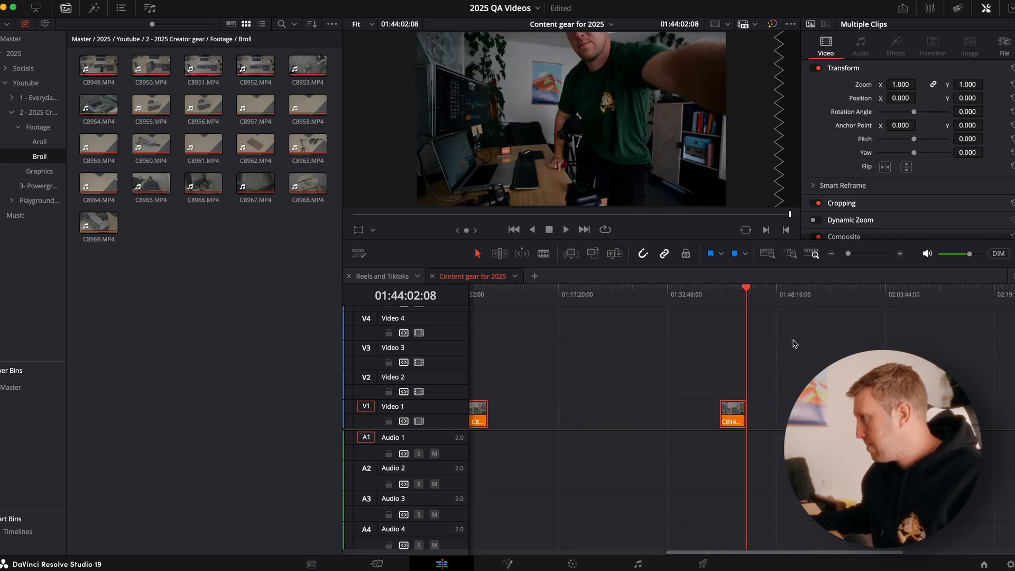
{"action": "key", "text": "super+minus"}
{"action": "key", "text": "super+minus"}
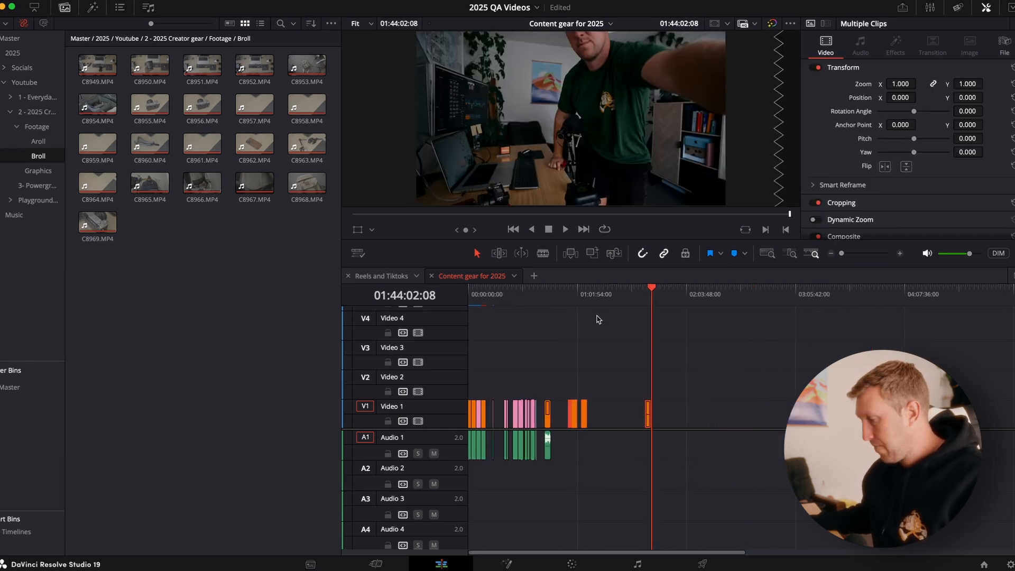
Delete the gaps between the pasted orange clips at the end of the timeline
{"action": "left_click", "coordinate": [598, 299]}
{"action": "key", "text": "super+equal"}
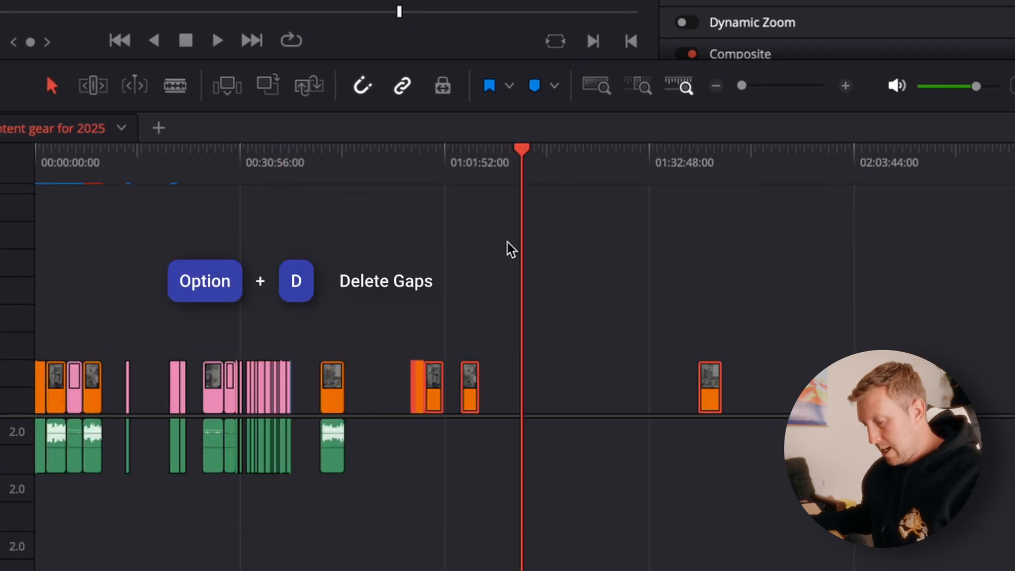
{"action": "key", "text": "alt+d"}
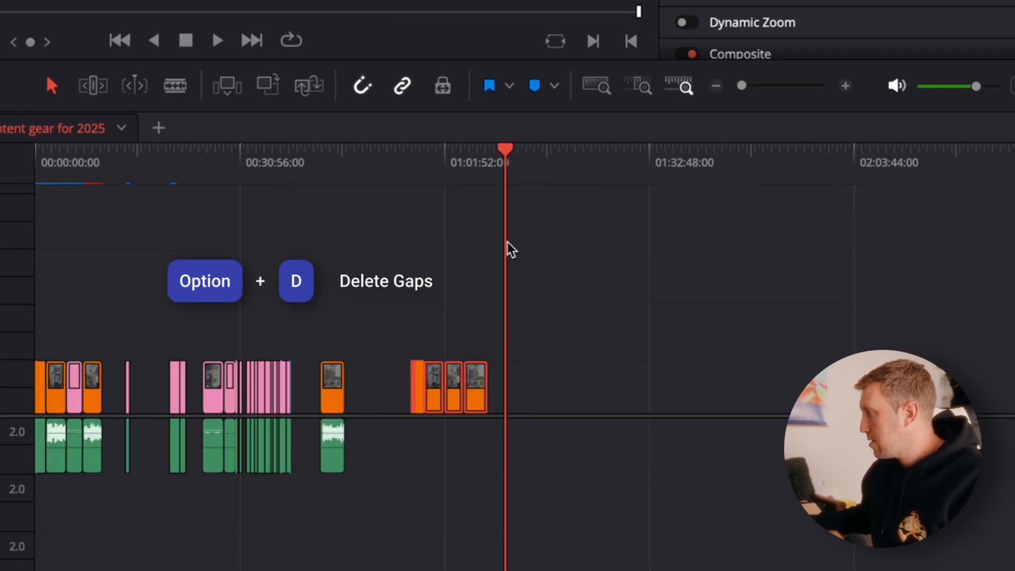
{"action": "key", "text": "super+equal"}
{"action": "key", "text": "super+equal"}
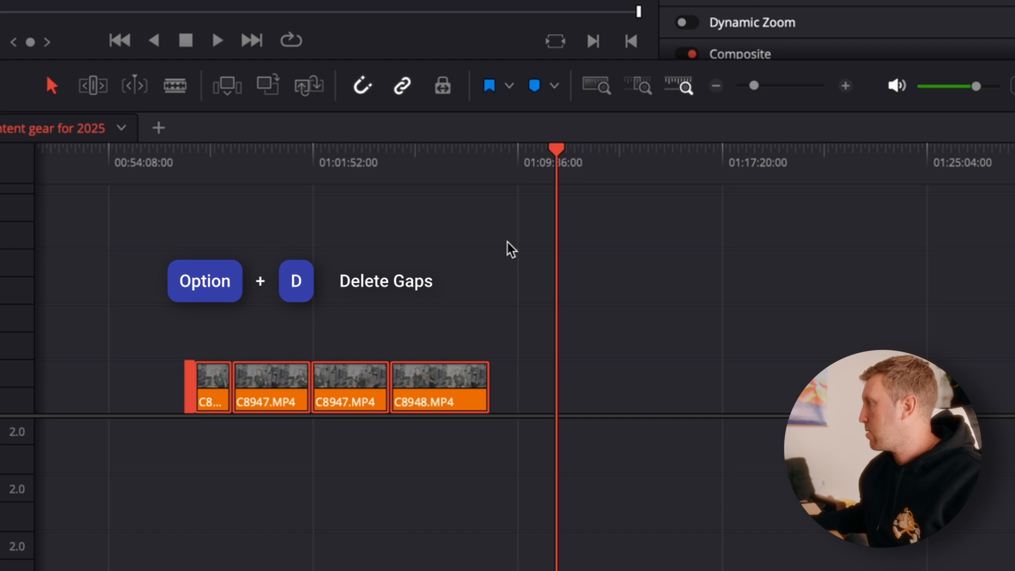
{"action": "scroll", "coordinate": [508, 242], "scroll_direction": "left", "scroll_amount": 5}
{"action": "left_click_drag", "start_coordinate": [809, 300], "coordinate": [446, 385]}
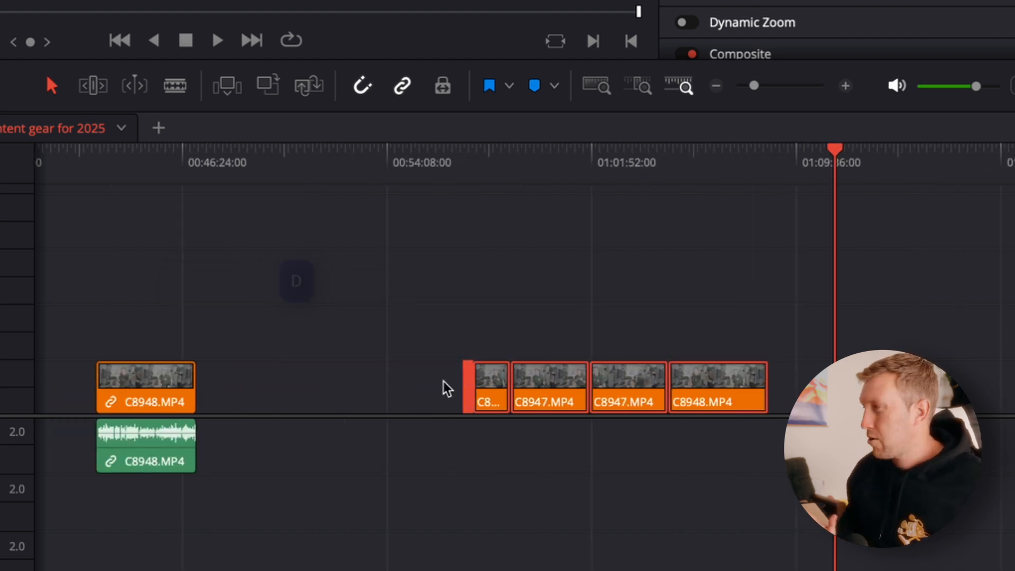